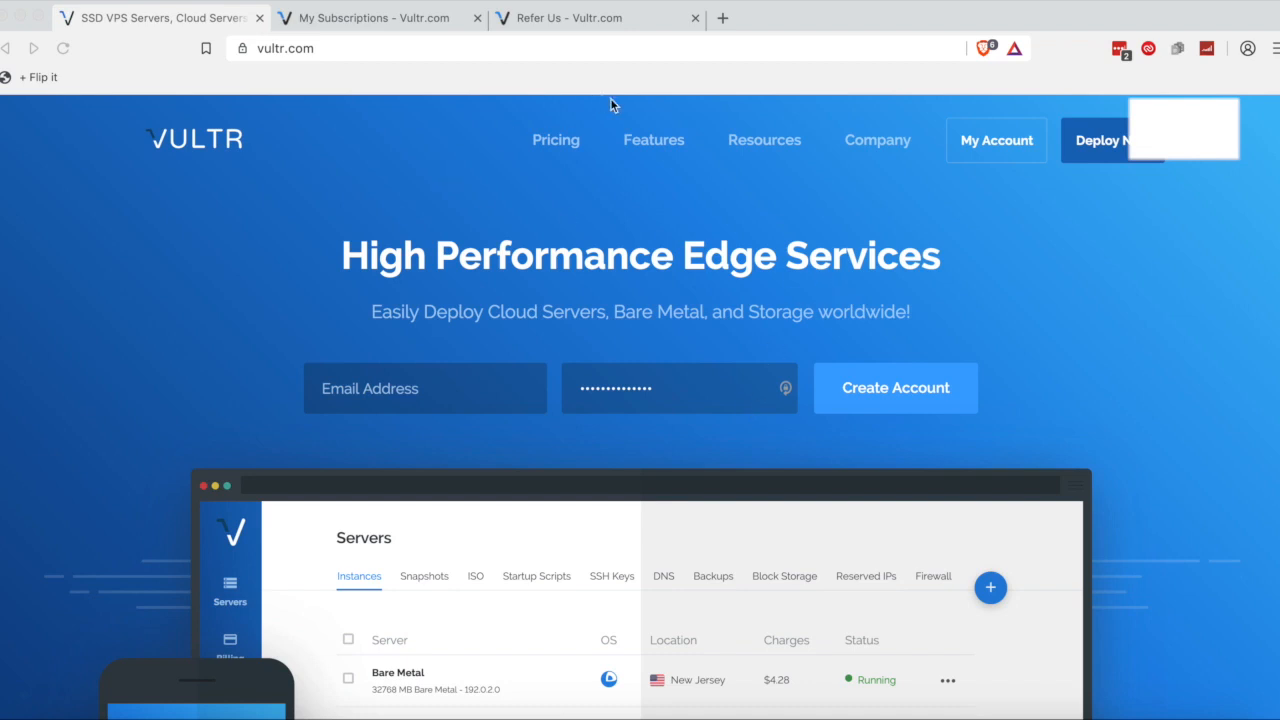
# Open the Refer Us page and highlight the Give $50, Get $25 heading.
pyautogui.click(583, 18)
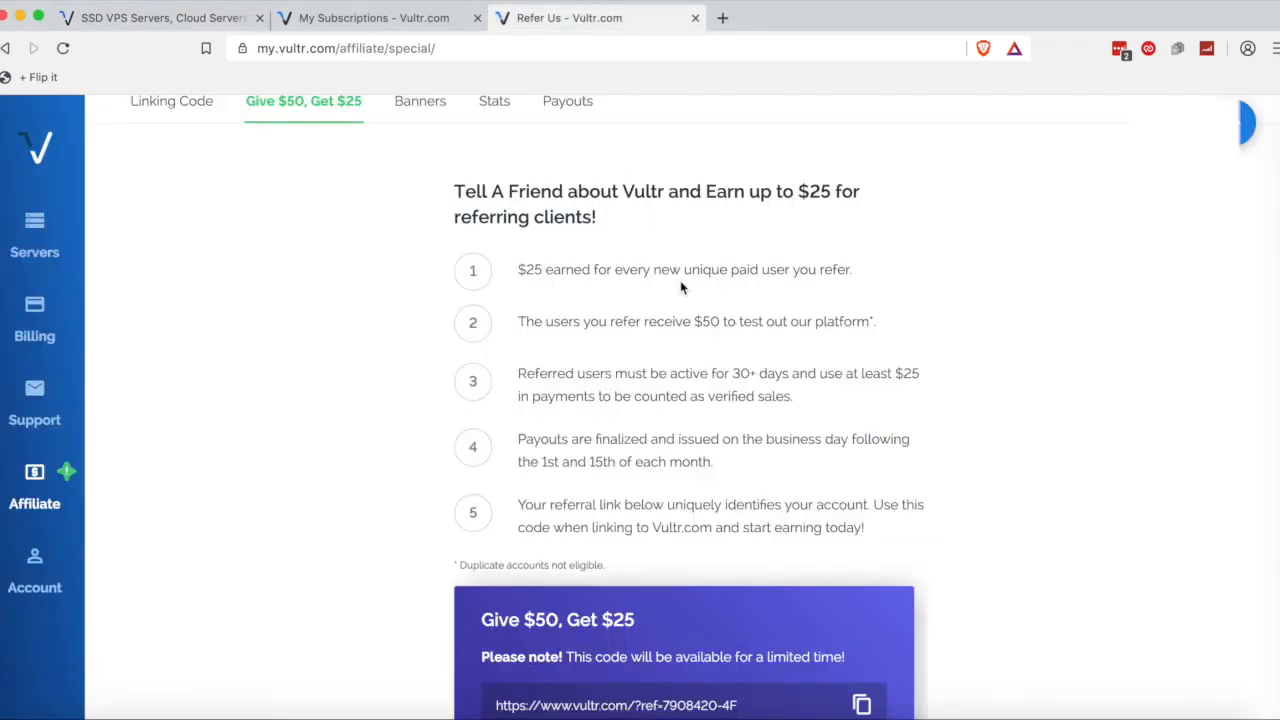
pyautogui.scroll(-3, 680, 288)
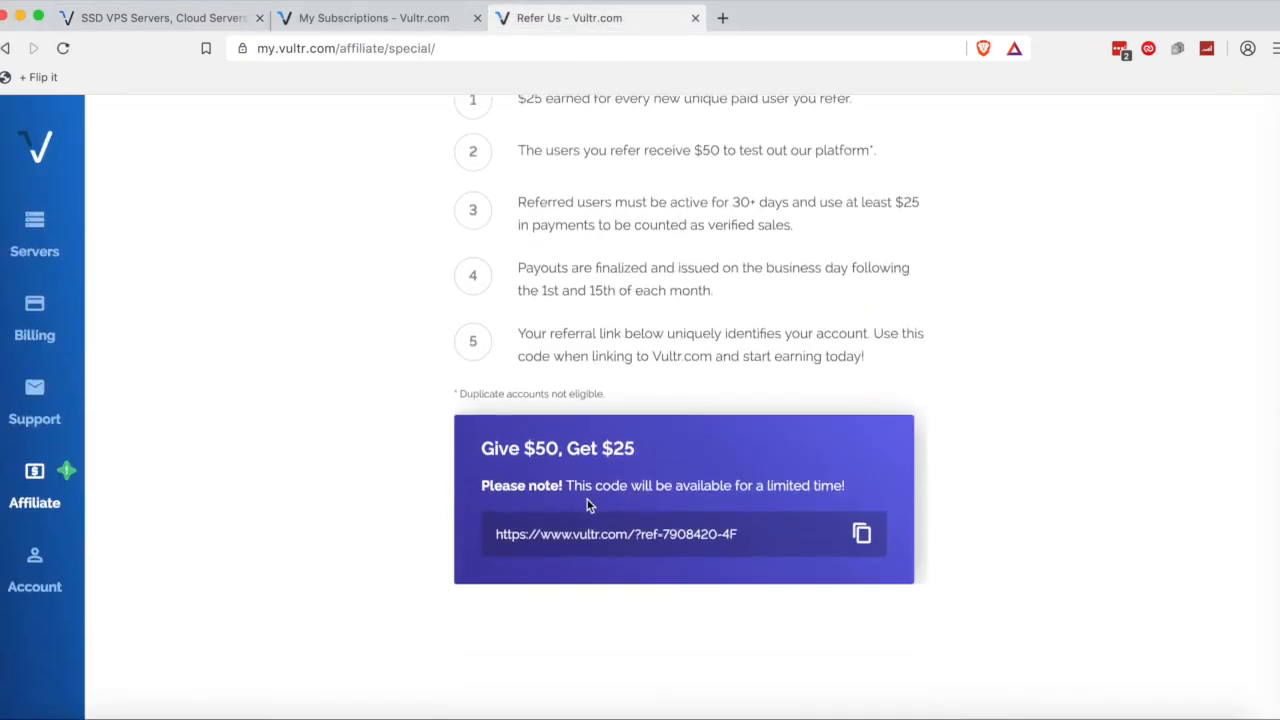
pyautogui.moveTo(484, 449); pyautogui.dragTo(647, 452)
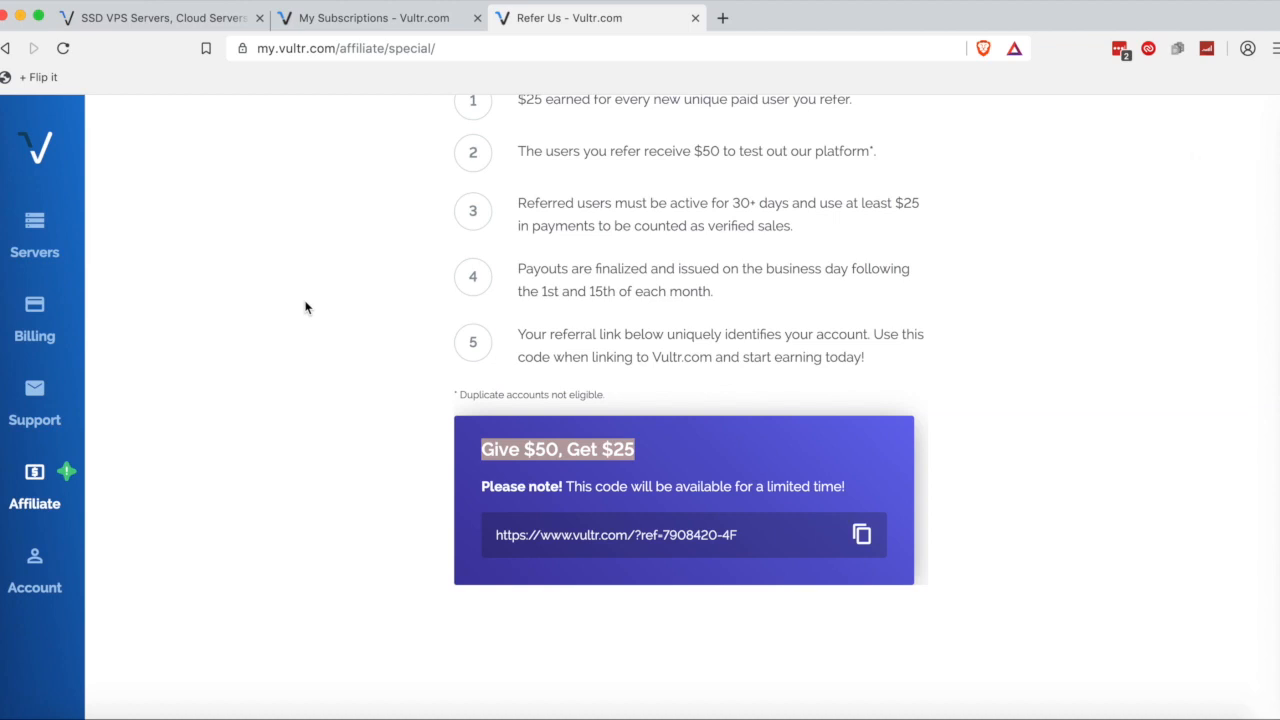
pyautogui.scroll(5, 443, 391)
pyautogui.scroll(-5, 447, 391)
pyautogui.scroll(-1, 447, 391)
# Highlight the account's referral link, clear the selections, and return to the Refer Us page.
pyautogui.moveTo(820, 534); pyautogui.dragTo(490, 522)
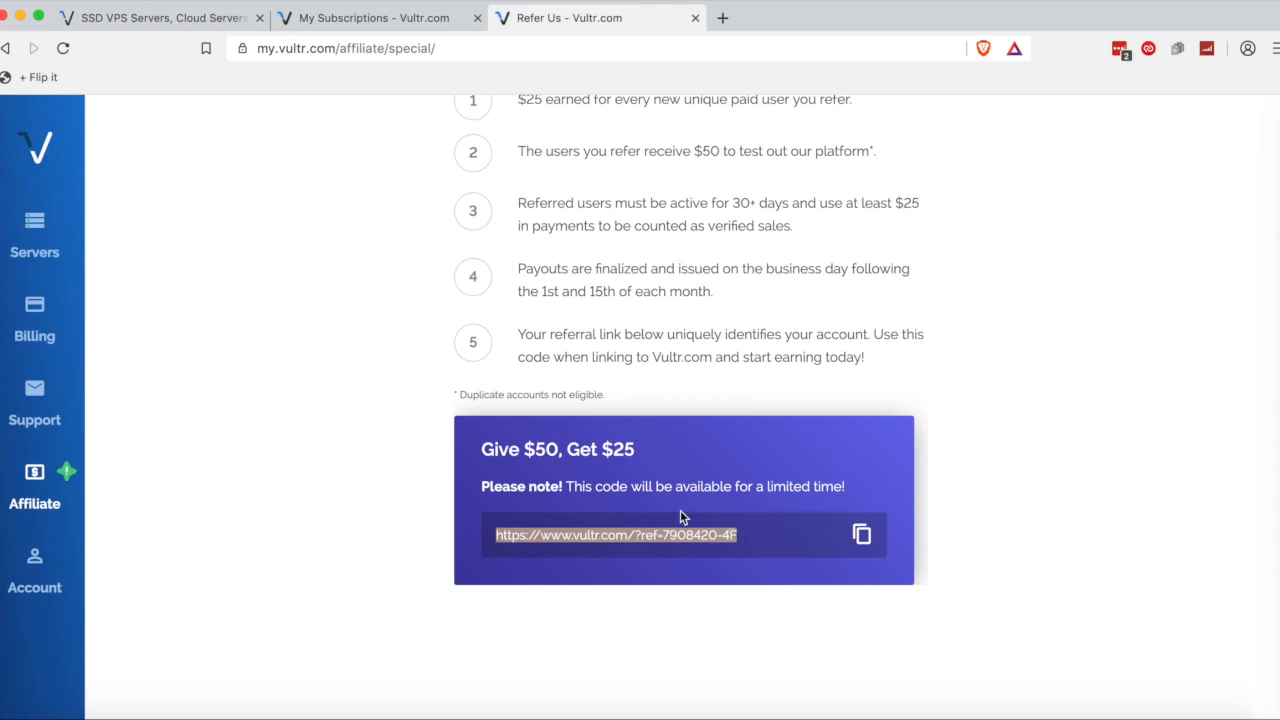
pyautogui.click(612, 453)
pyautogui.moveTo(610, 455); pyautogui.dragTo(669, 464)
pyautogui.click(669, 464)
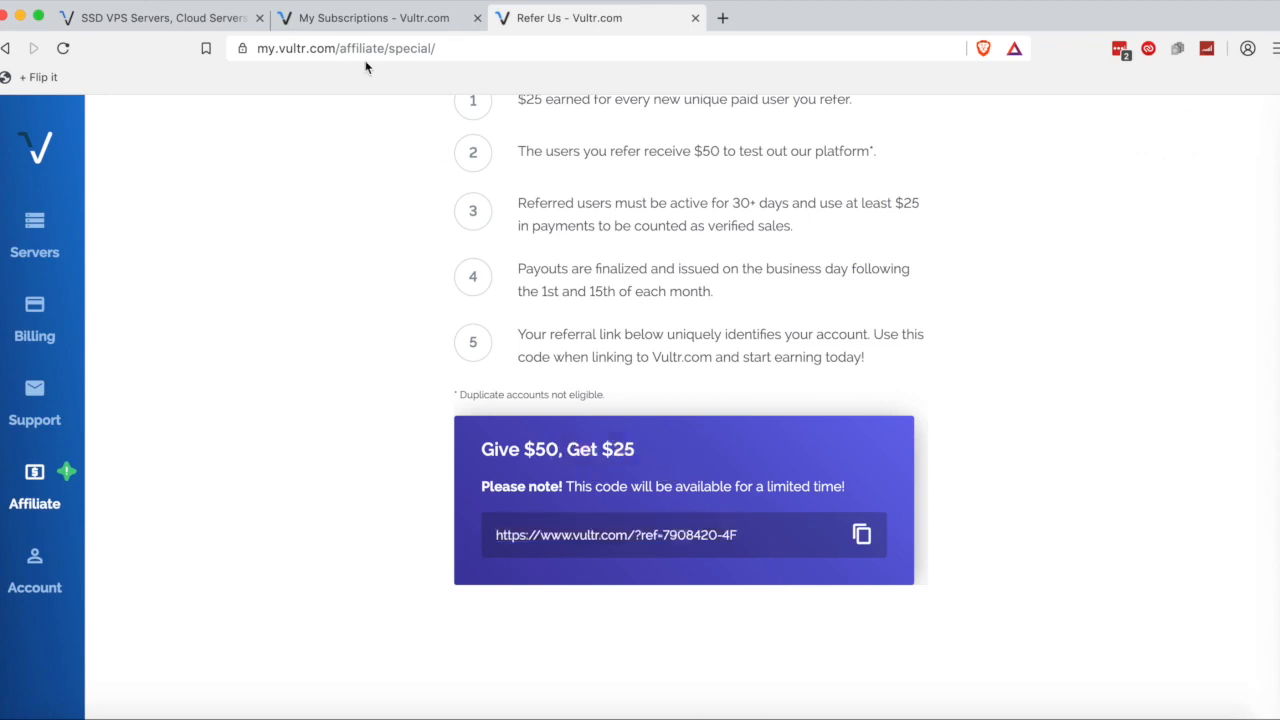
pyautogui.click(171, 20)
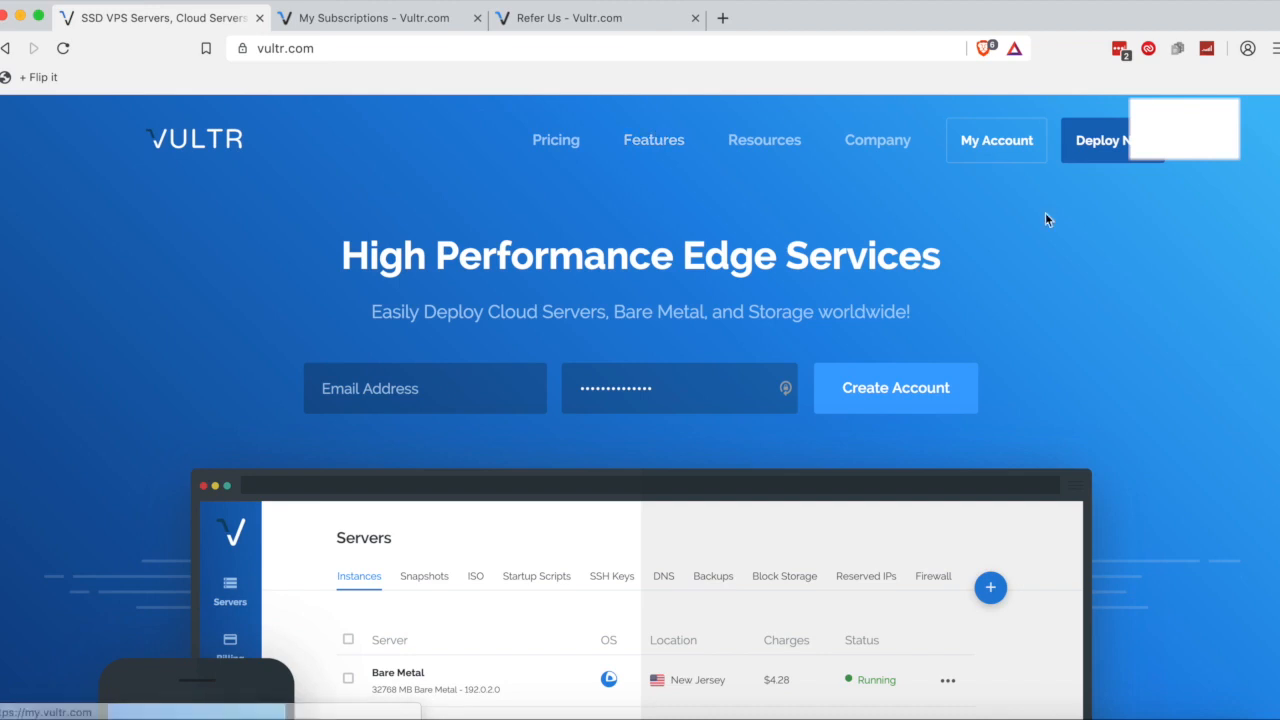
pyautogui.click(613, 12)
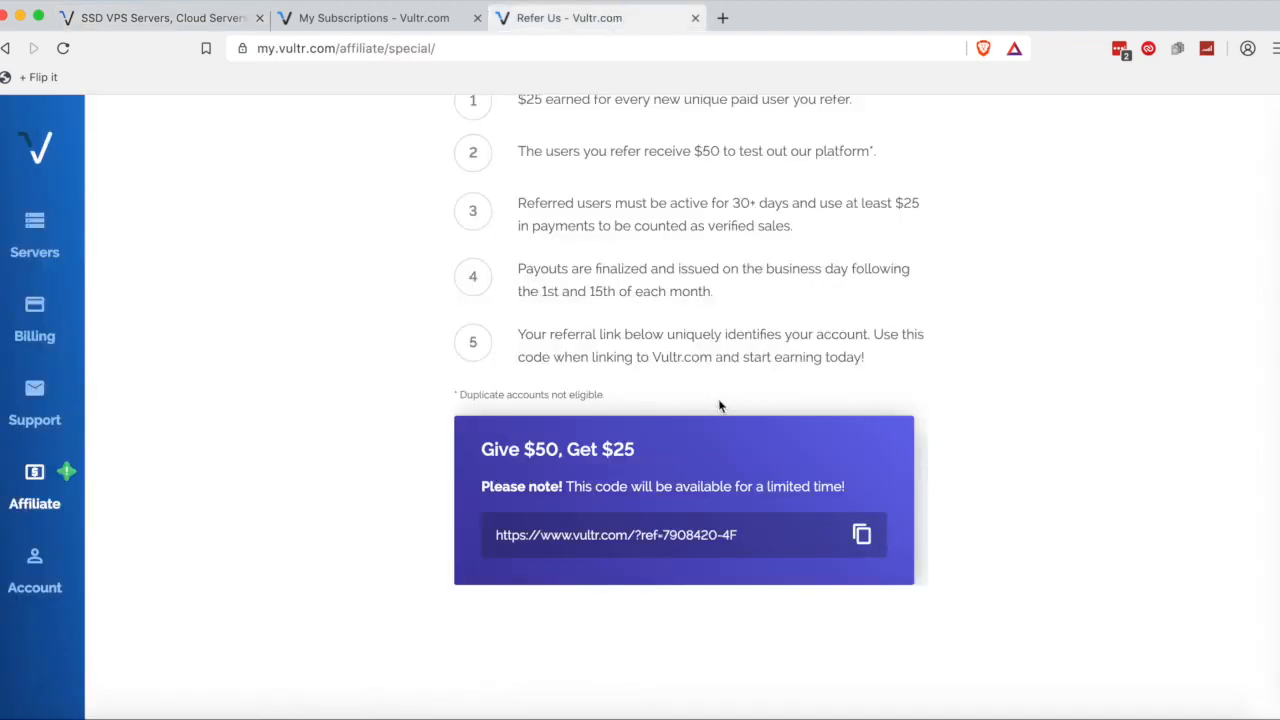
# From the My Subscriptions server overview, start deploying a new server.
pyautogui.click(310, 20)
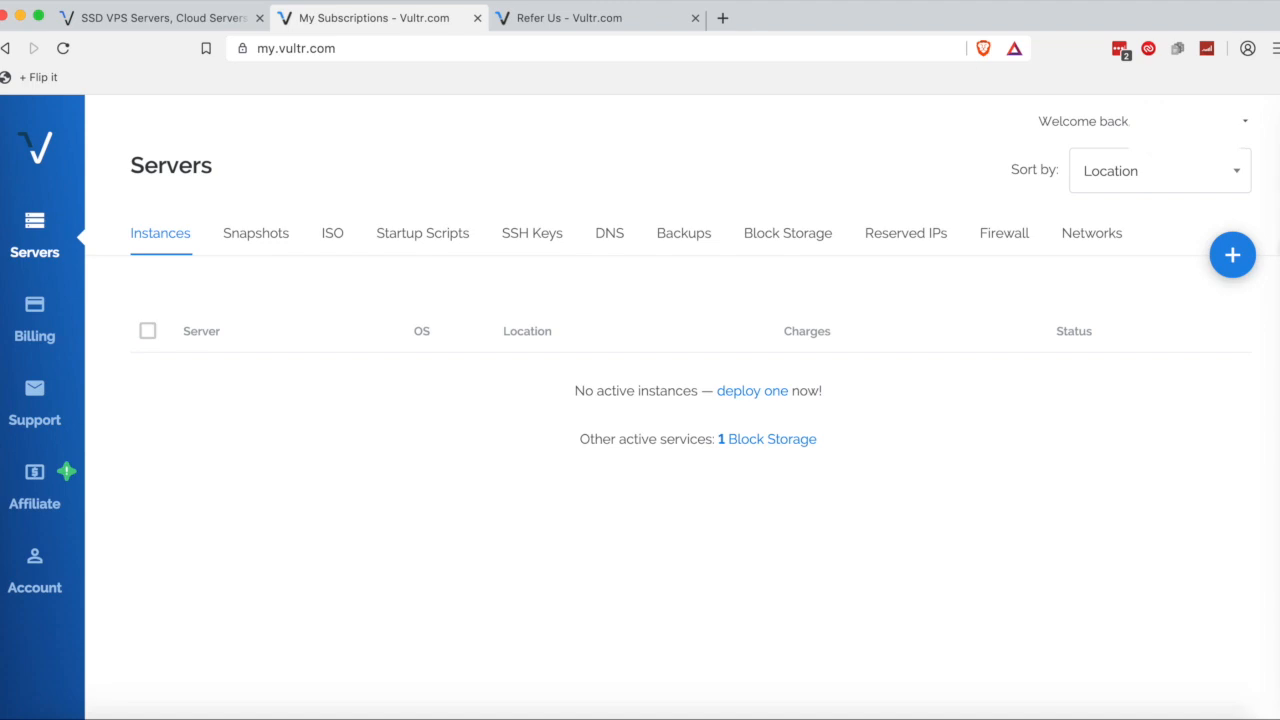
pyautogui.click(1232, 256)
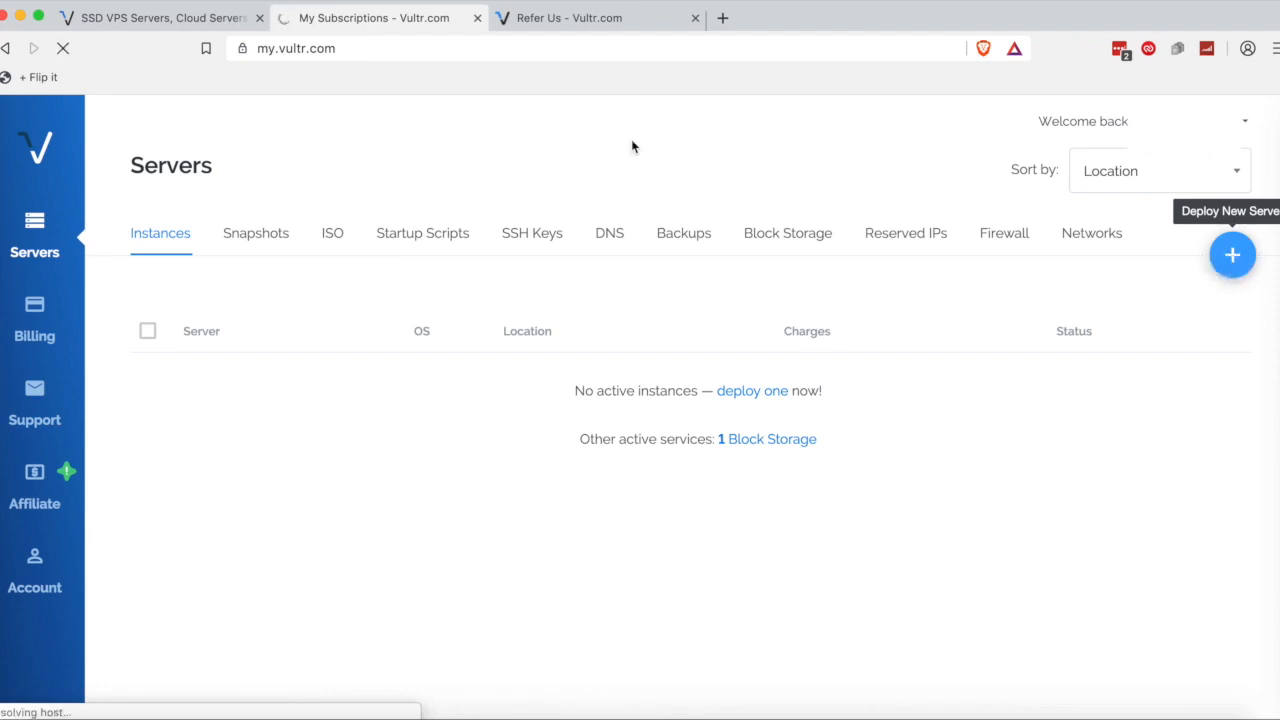
pyautogui.scroll(-5, 477, 203)
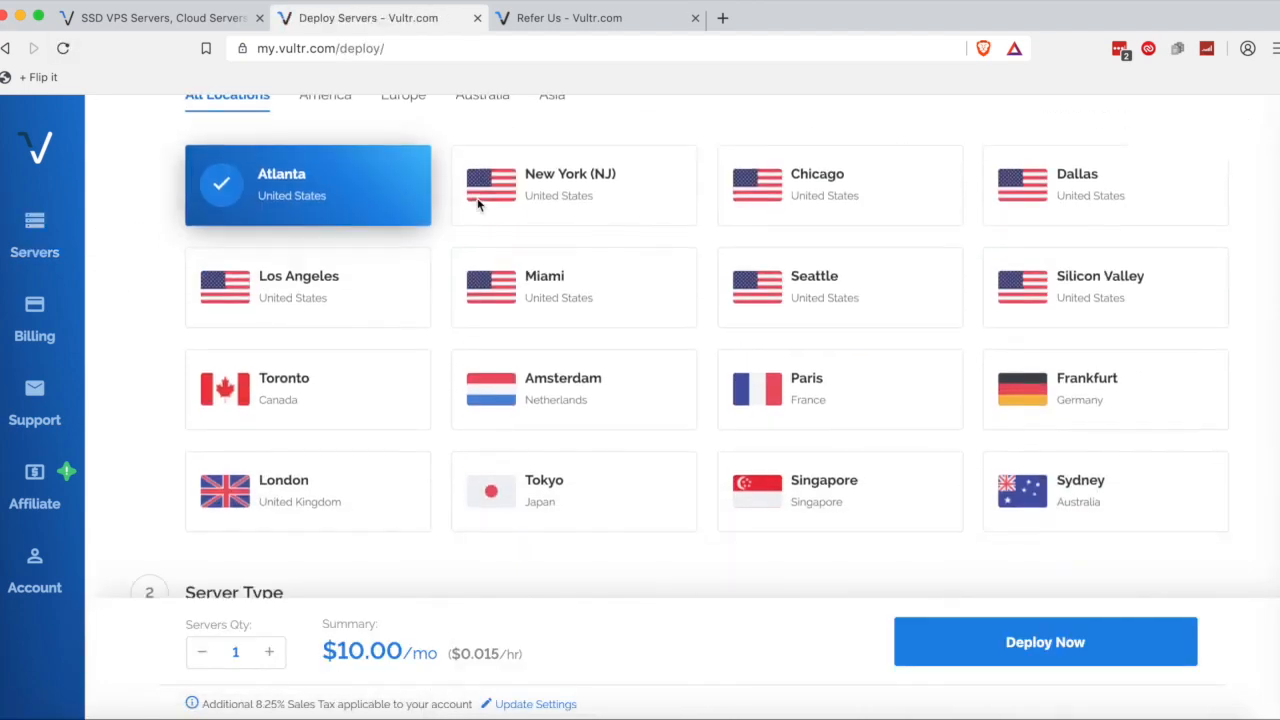
pyautogui.scroll(1, 477, 204)
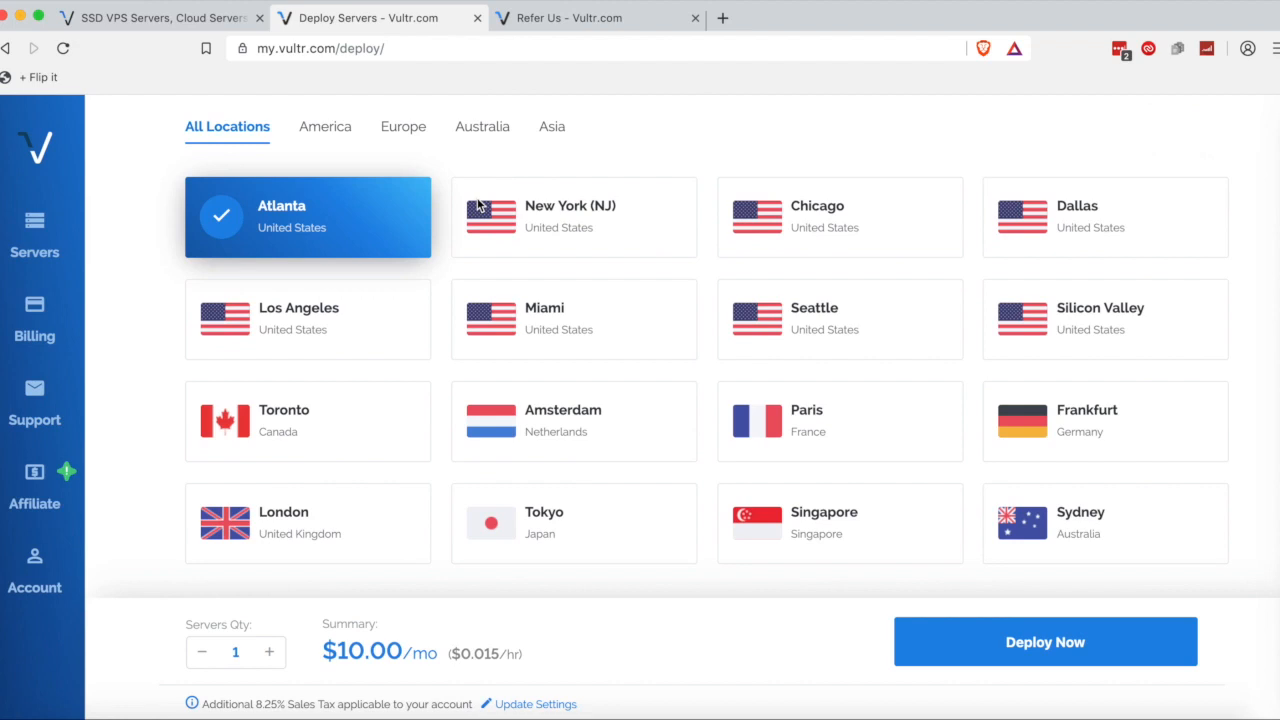
# Compare the available locations and settle on New York (NJ) at $10.00/mo.
pyautogui.click(528, 225)
pyautogui.click(820, 220)
pyautogui.click(1100, 243)
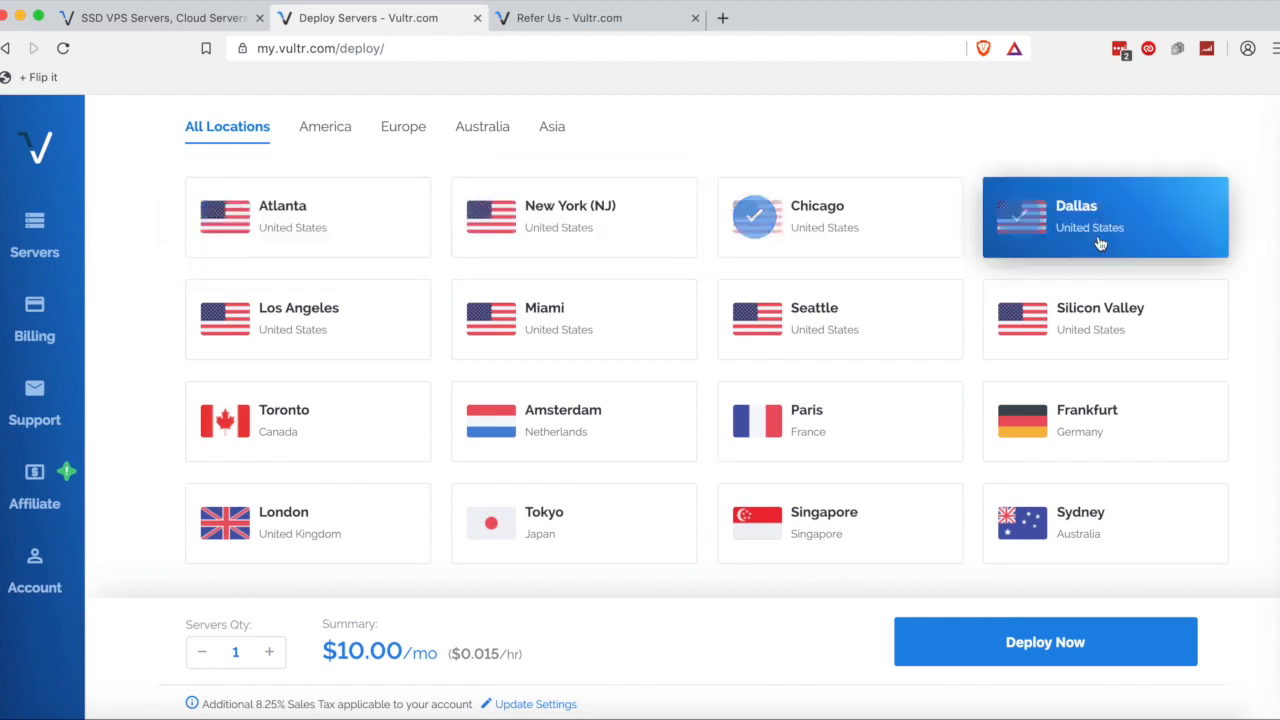
pyautogui.click(320, 320)
pyautogui.click(693, 342)
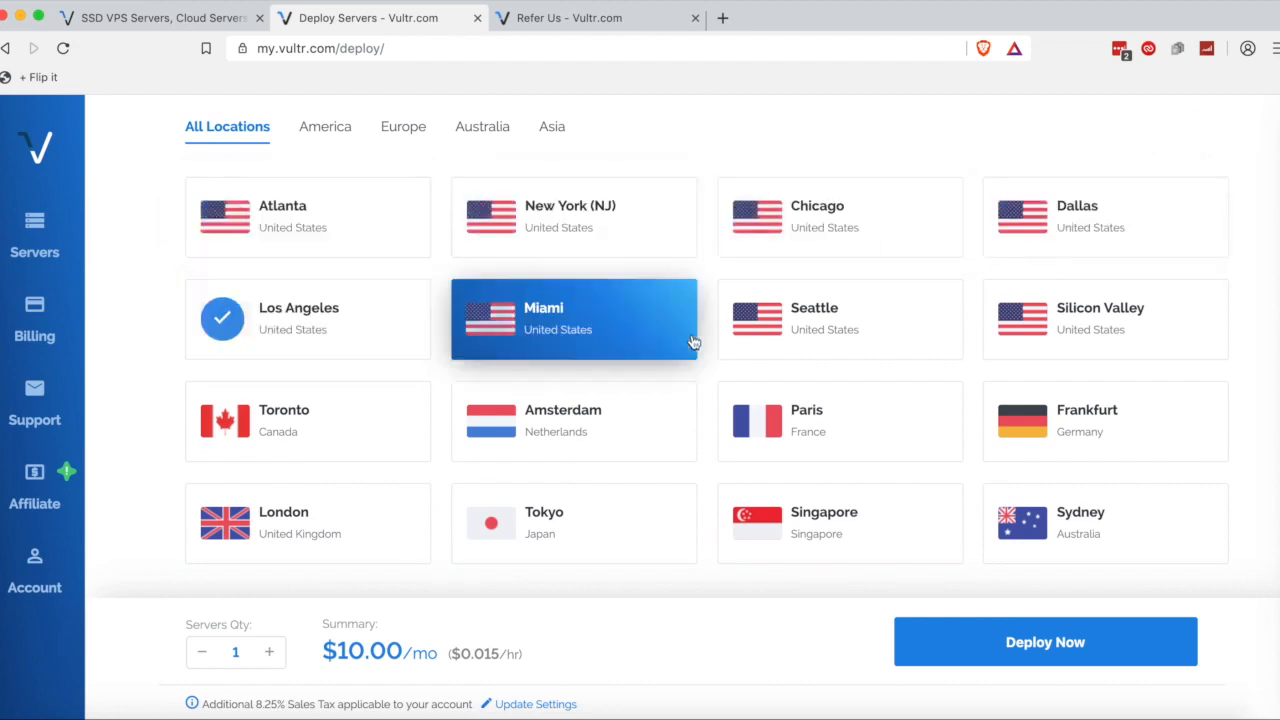
pyautogui.click(846, 326)
pyautogui.click(1110, 330)
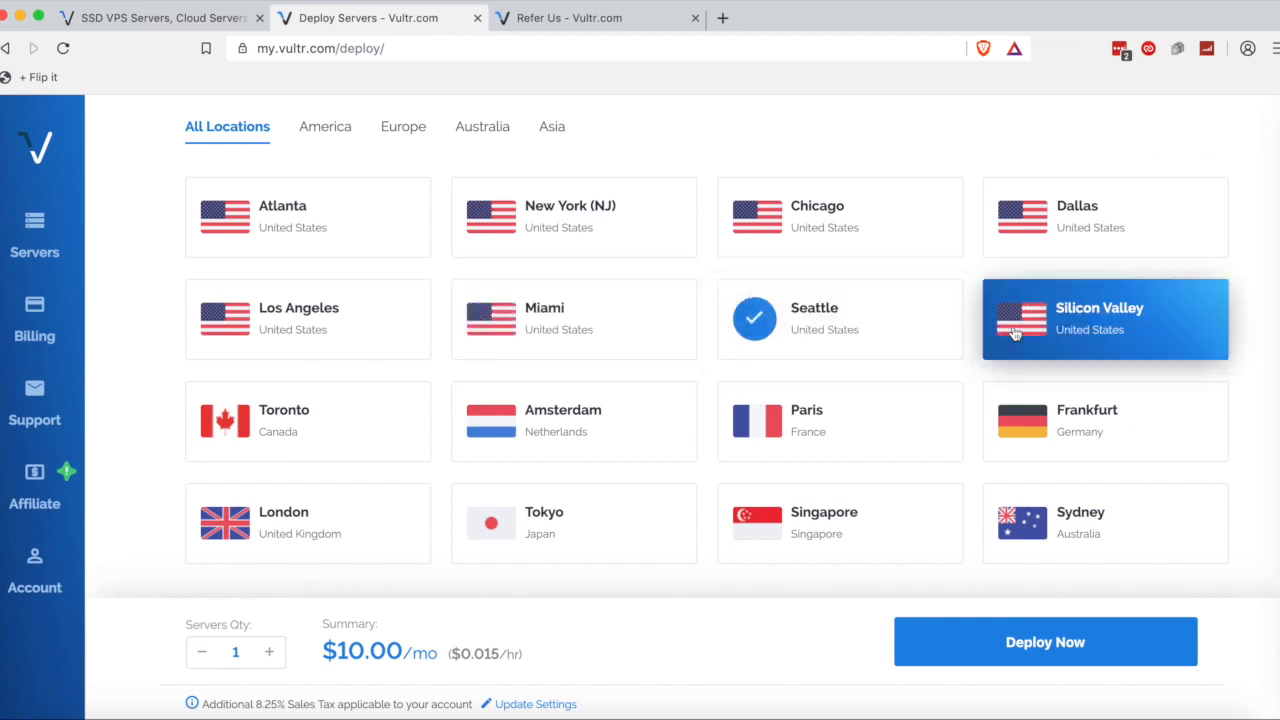
pyautogui.click(378, 430)
pyautogui.click(543, 425)
pyautogui.click(829, 425)
pyautogui.click(1056, 403)
pyautogui.click(1130, 232)
pyautogui.click(810, 212)
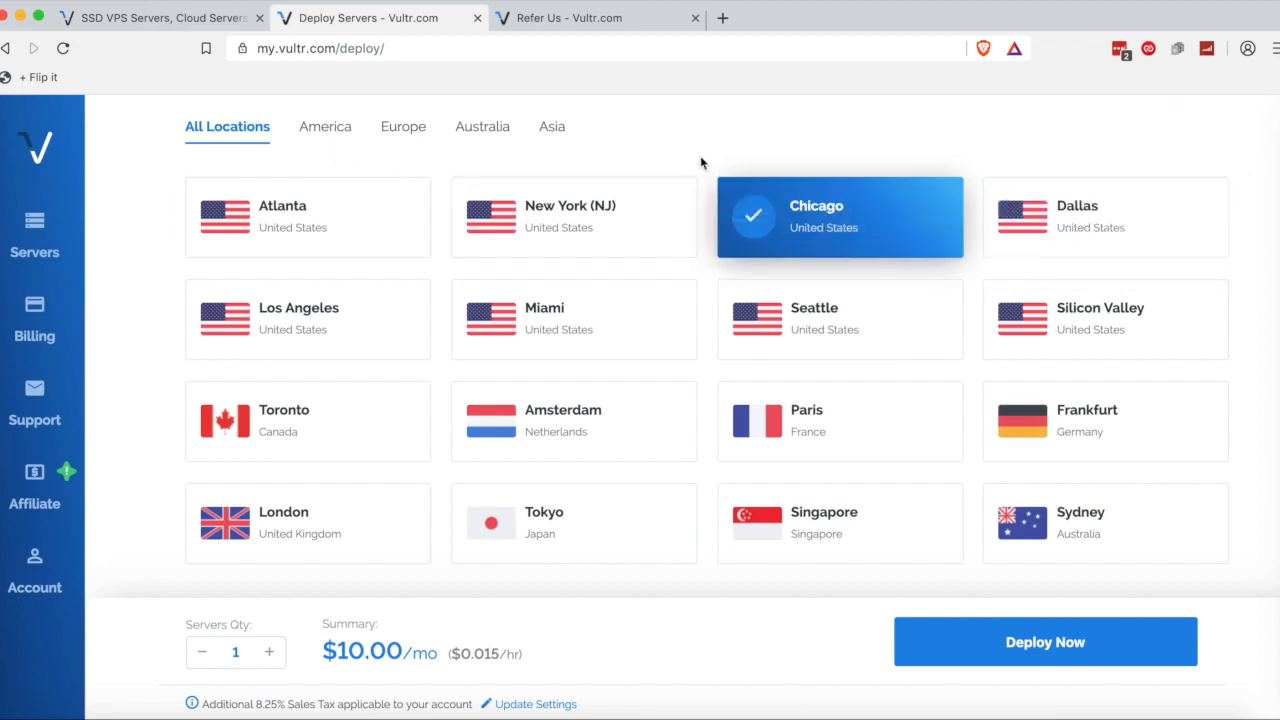
pyautogui.click(515, 212)
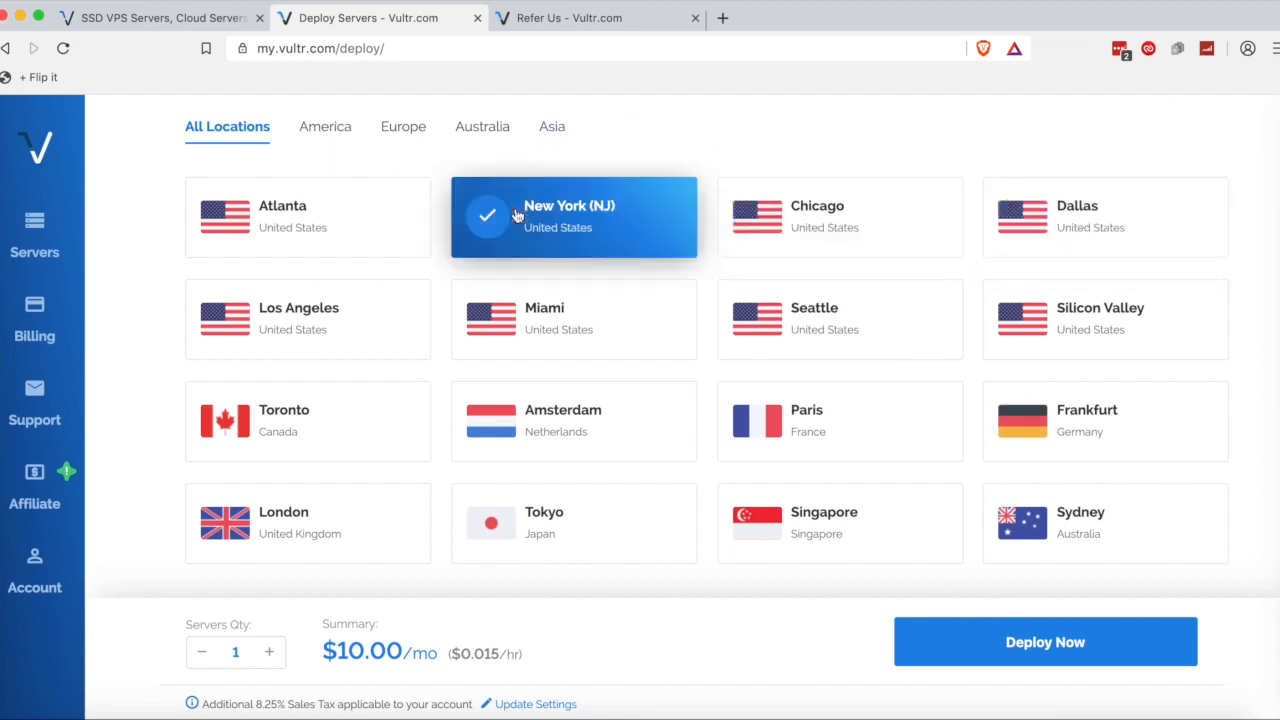
# Under Server Type, replace CentOS with Ubuntu 18.04 x64 from the Ubuntu version list.
pyautogui.scroll(-2, 555, 360)
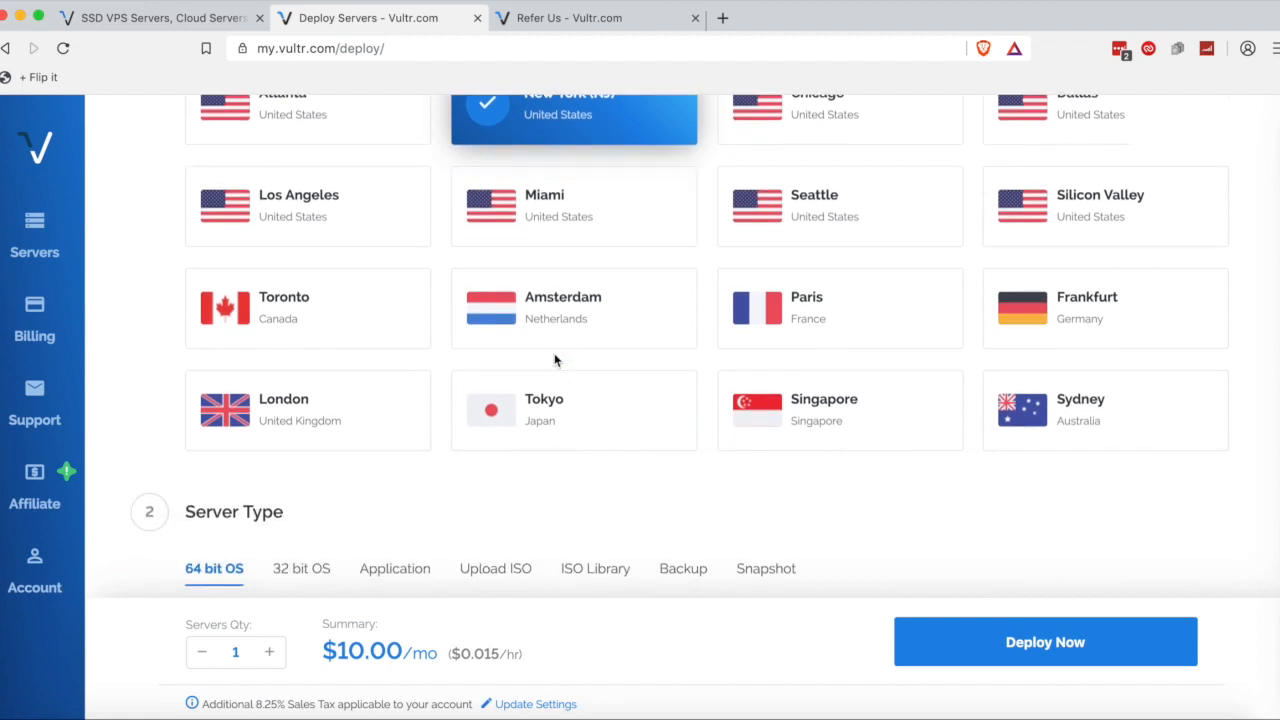
pyautogui.scroll(2, 555, 360)
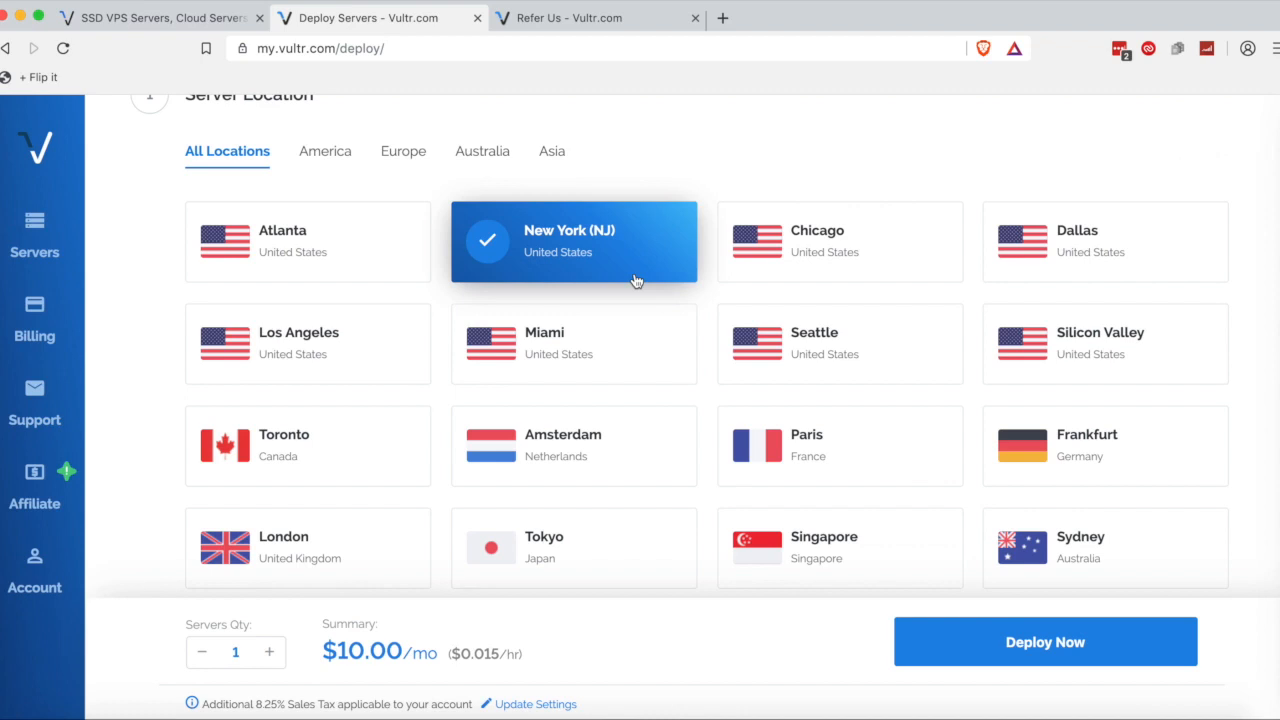
pyautogui.scroll(-2, 635, 280)
pyautogui.scroll(-3, 635, 280)
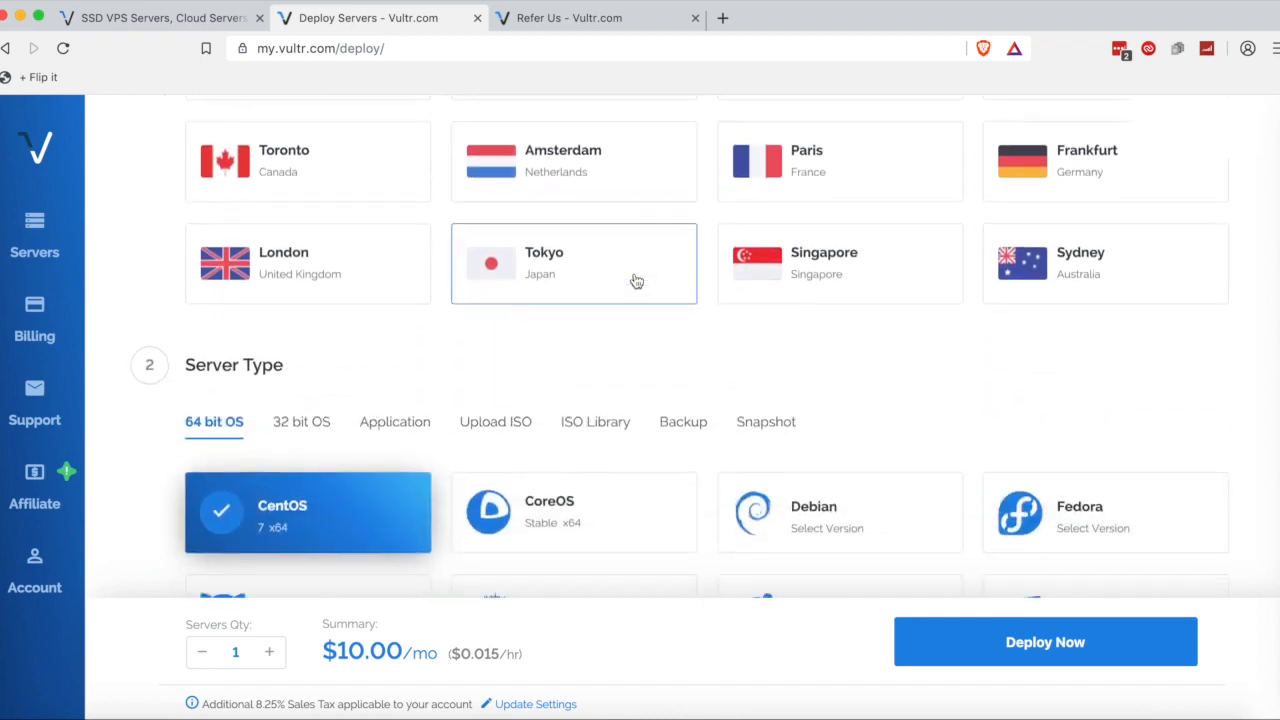
pyautogui.scroll(-1, 635, 280)
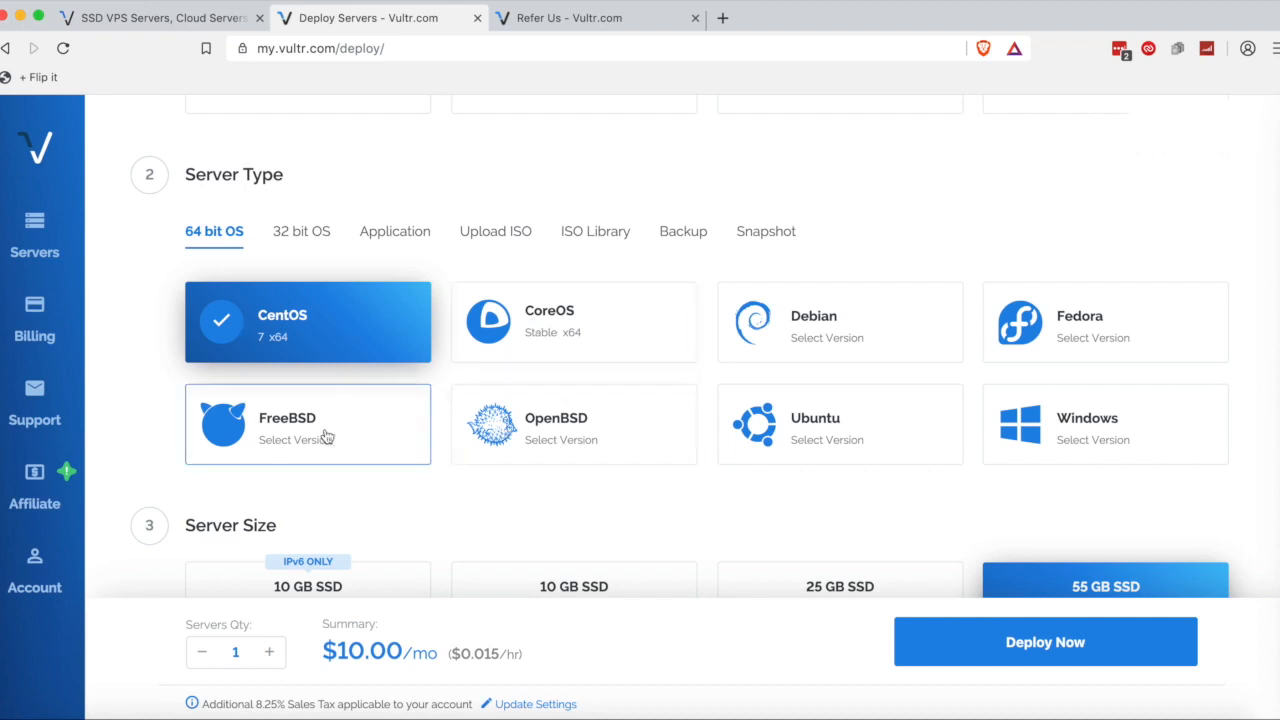
pyautogui.click(1083, 438)
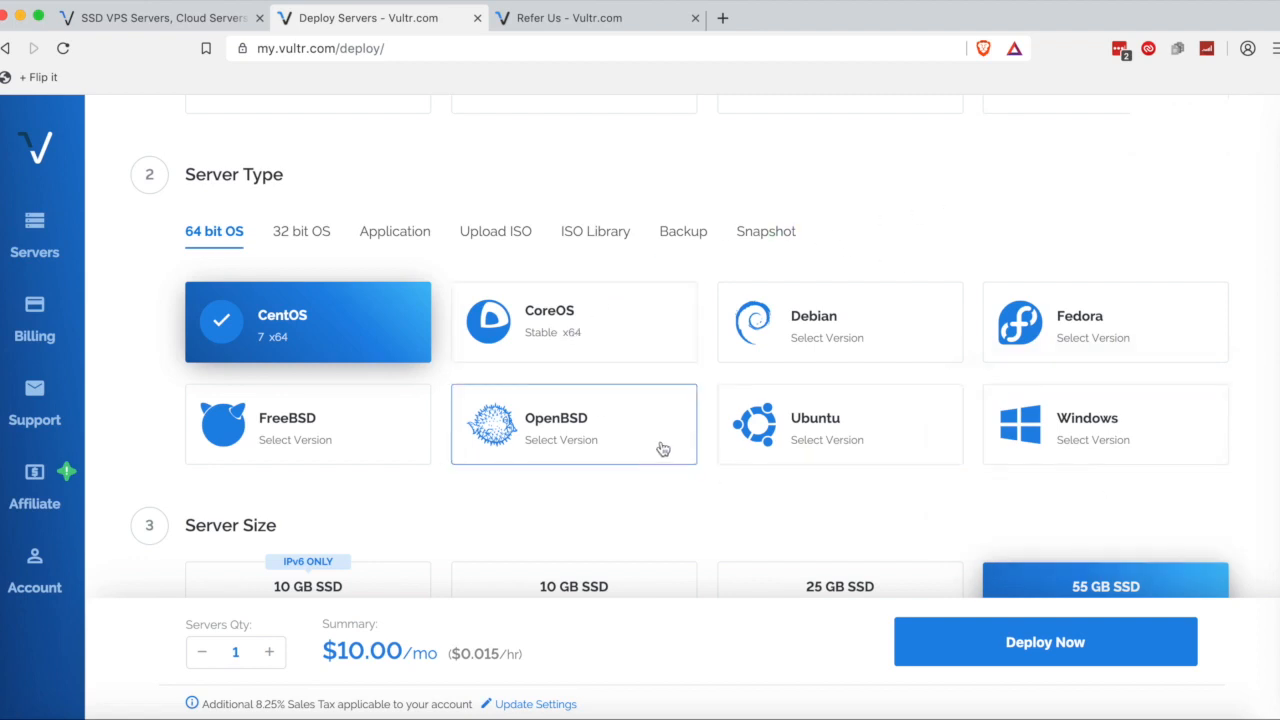
pyautogui.moveTo(857, 441)
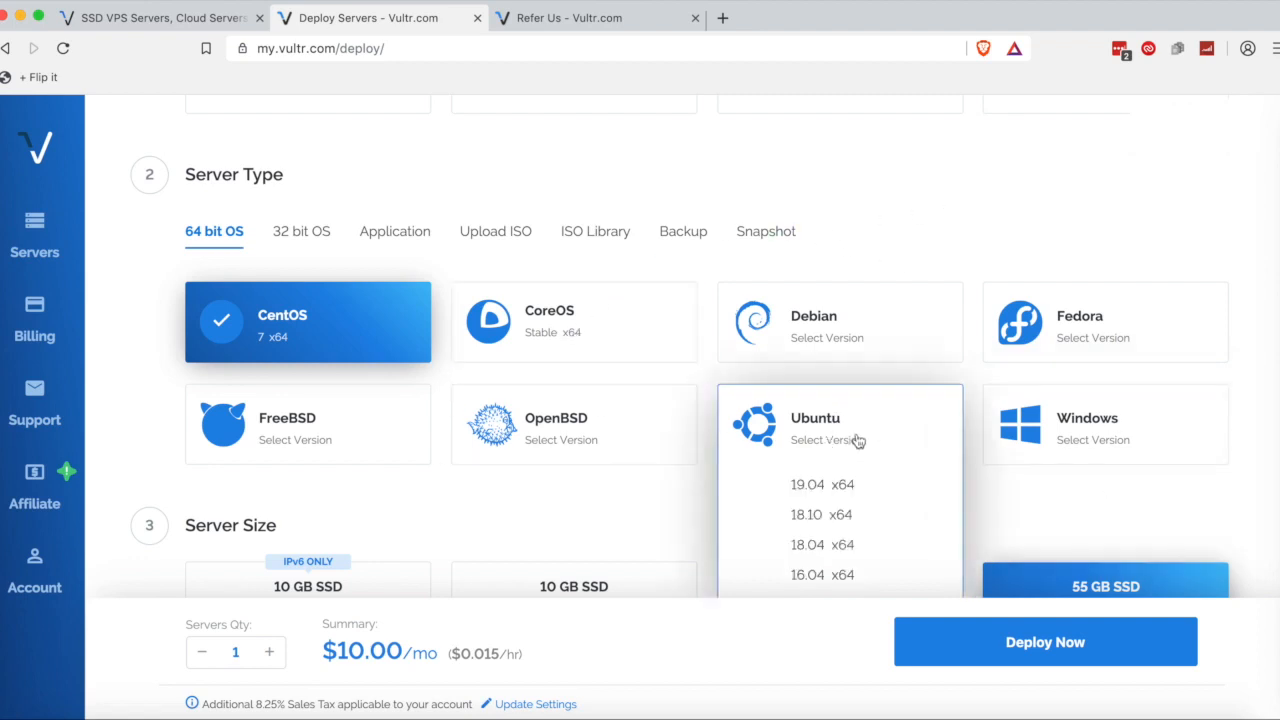
pyautogui.click(812, 551)
pyautogui.scroll(-5, 686, 500)
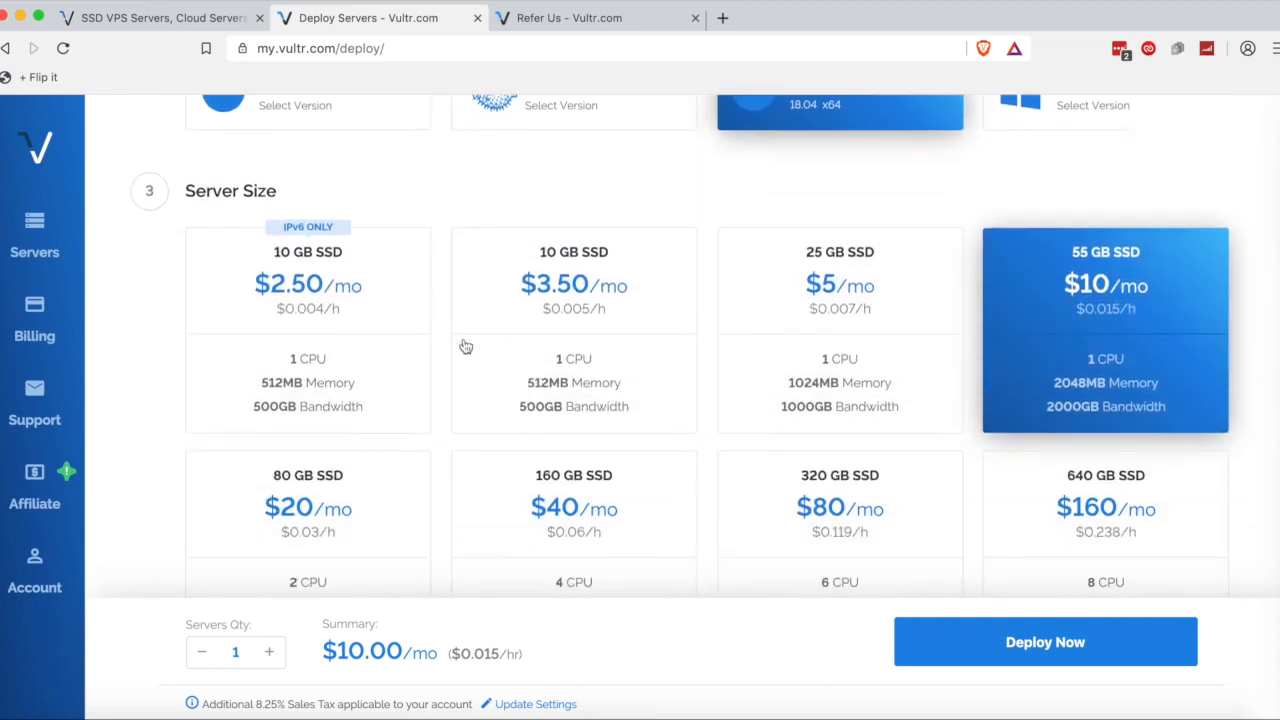
# Choose the 10 GB SSD plan at $3.50/mo and highlight its 1 CPU, 512MB specs.
pyautogui.click(237, 384)
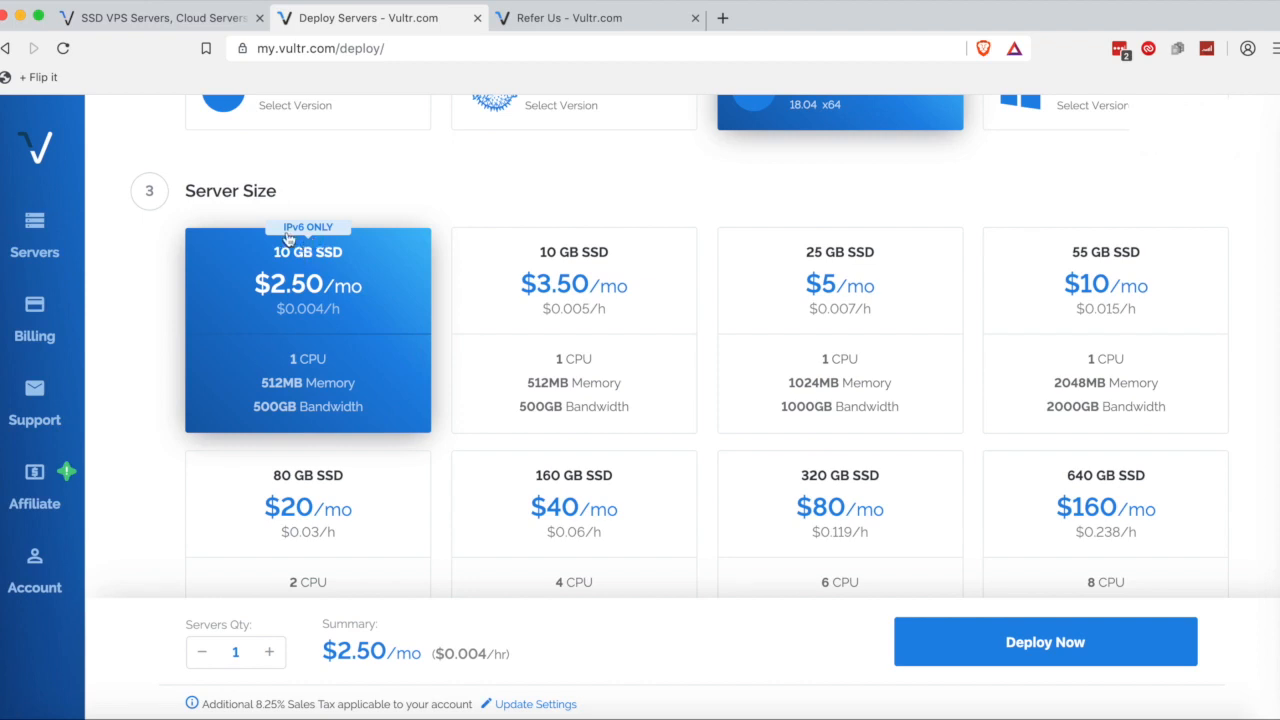
pyautogui.click(343, 232)
pyautogui.click(526, 290)
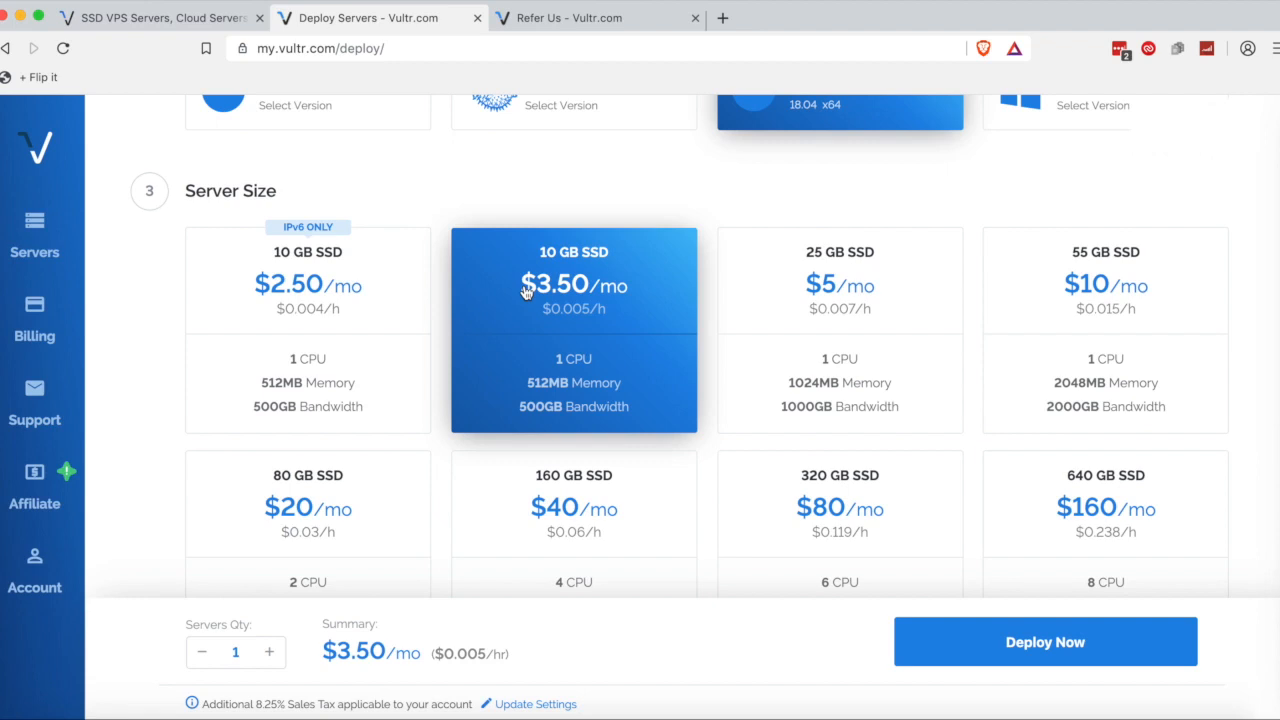
pyautogui.scroll(-2, 524, 291)
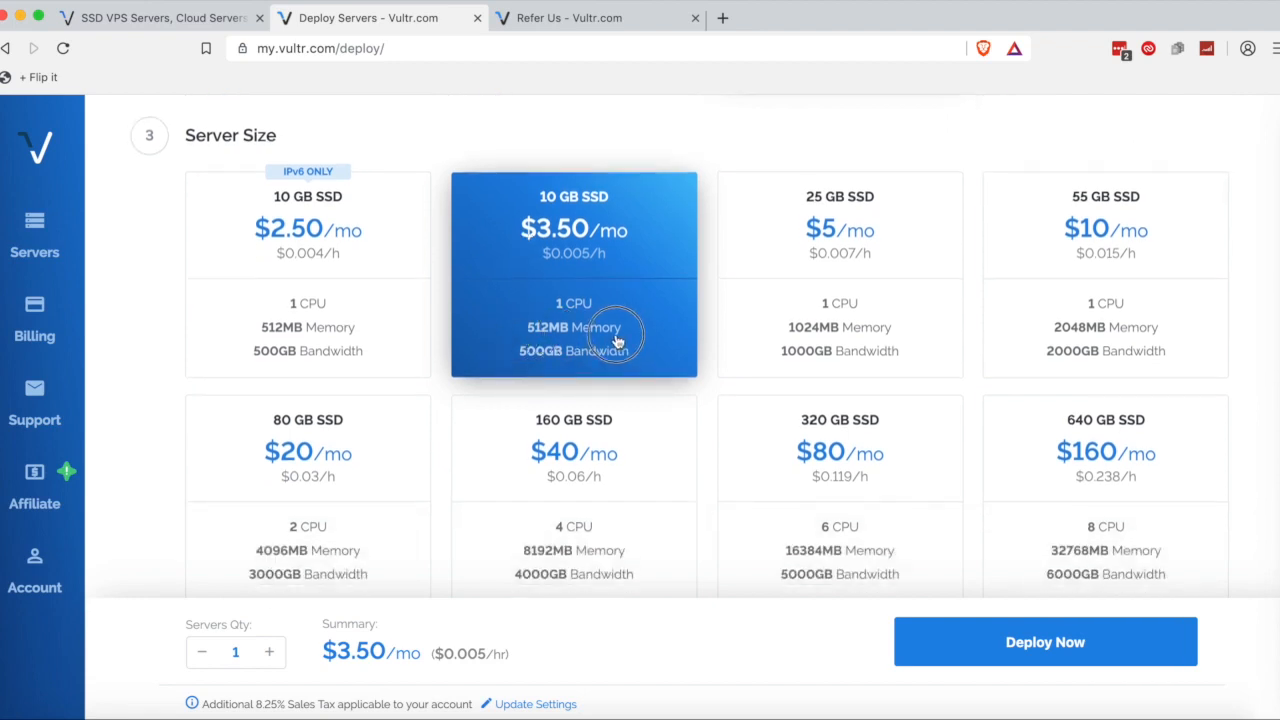
pyautogui.moveTo(497, 315); pyautogui.dragTo(632, 336)
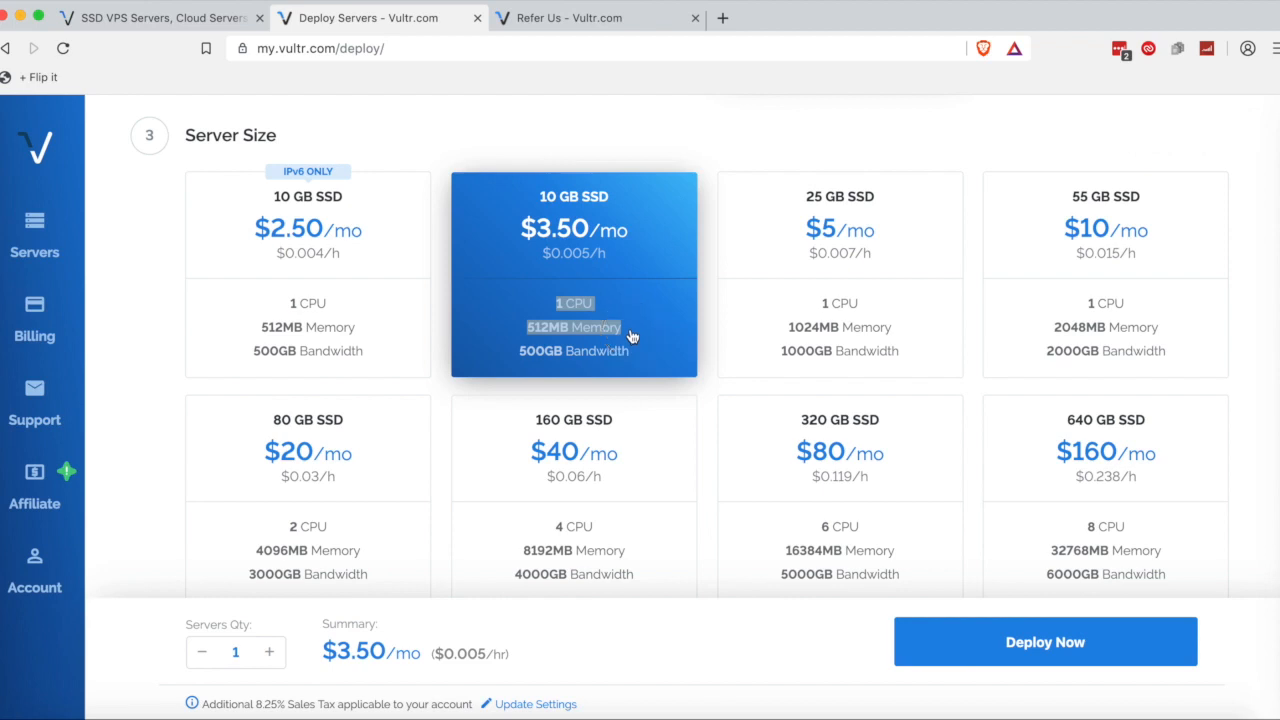
pyautogui.click(632, 336)
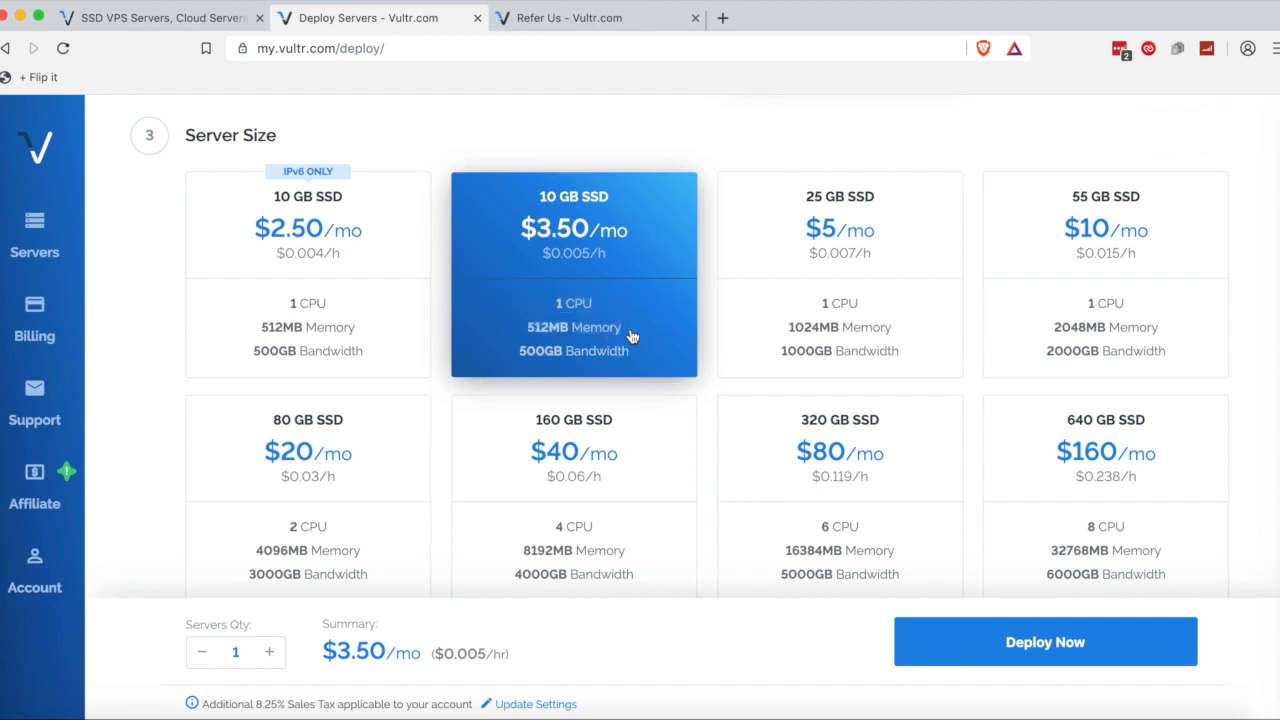
pyautogui.moveTo(534, 289); pyautogui.dragTo(610, 352)
pyautogui.click(646, 355)
# Enable Private Networking and Block Storage Compatible alongside IPv6, leaving Auto Backups unticked.
pyautogui.scroll(-9, 645, 352)
pyautogui.scroll(-2, 645, 352)
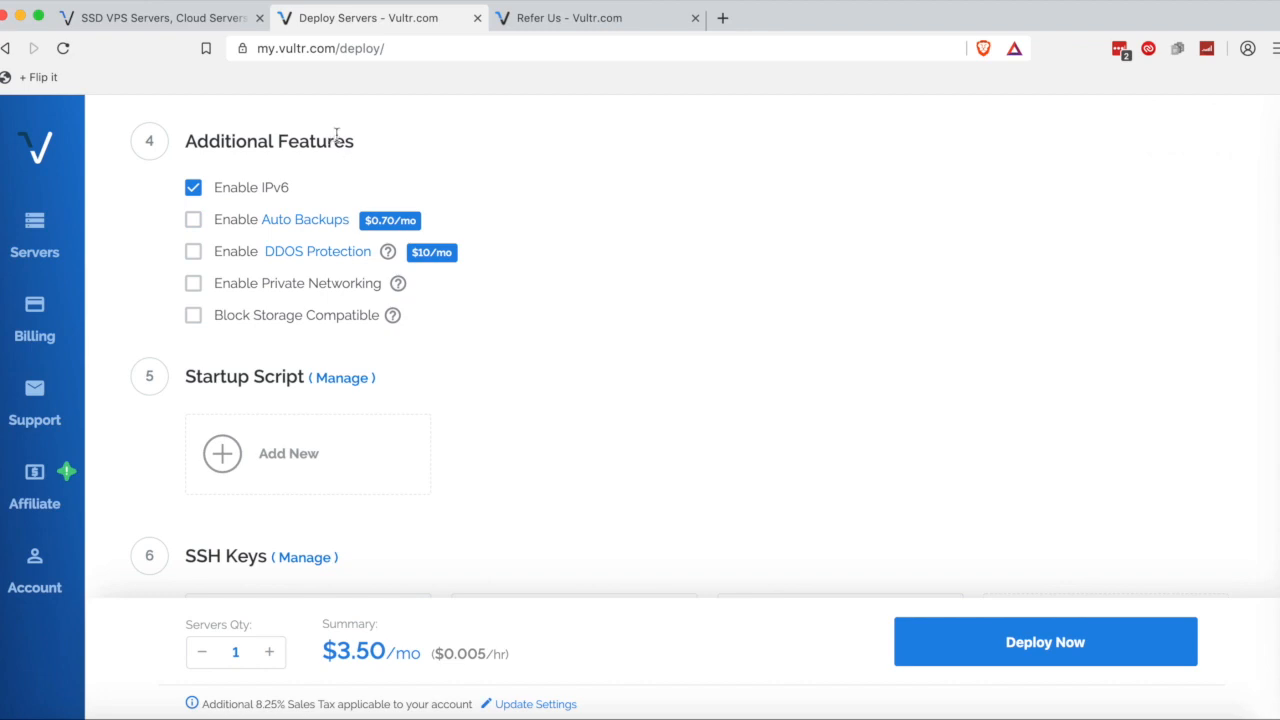
pyautogui.doubleClick(230, 188)
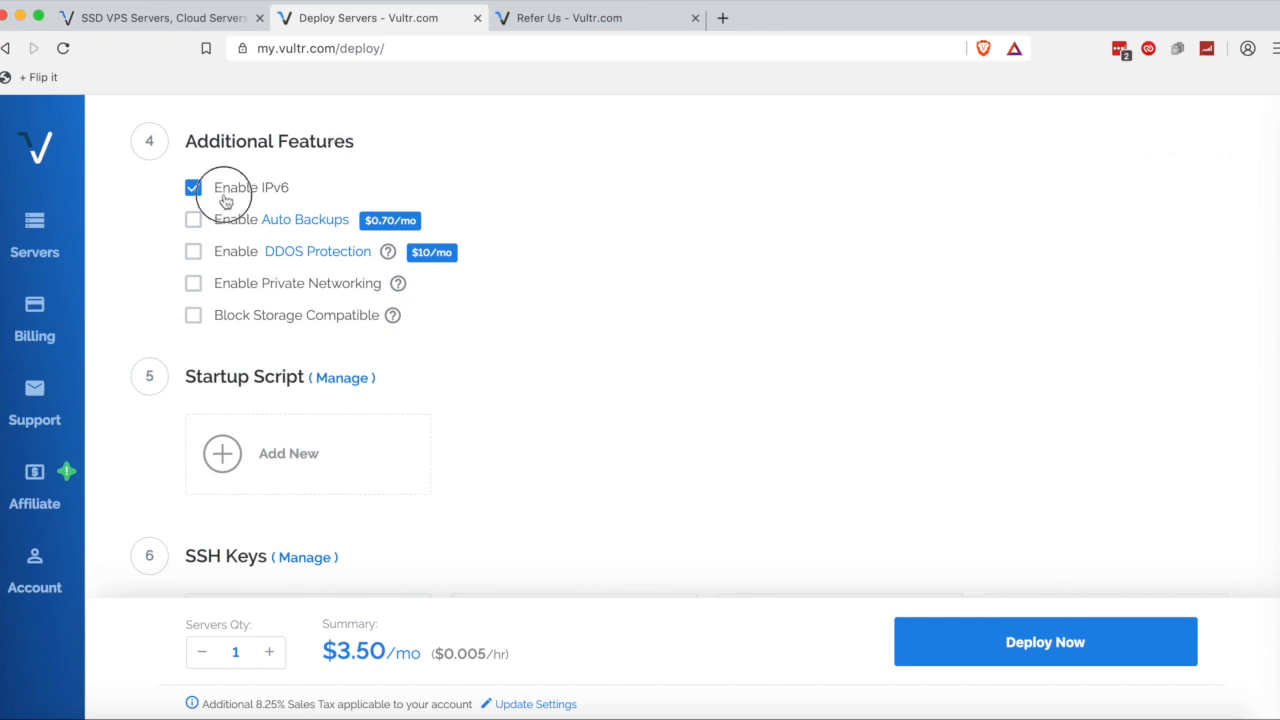
pyautogui.click(390, 193)
pyautogui.click(281, 286)
pyautogui.click(278, 317)
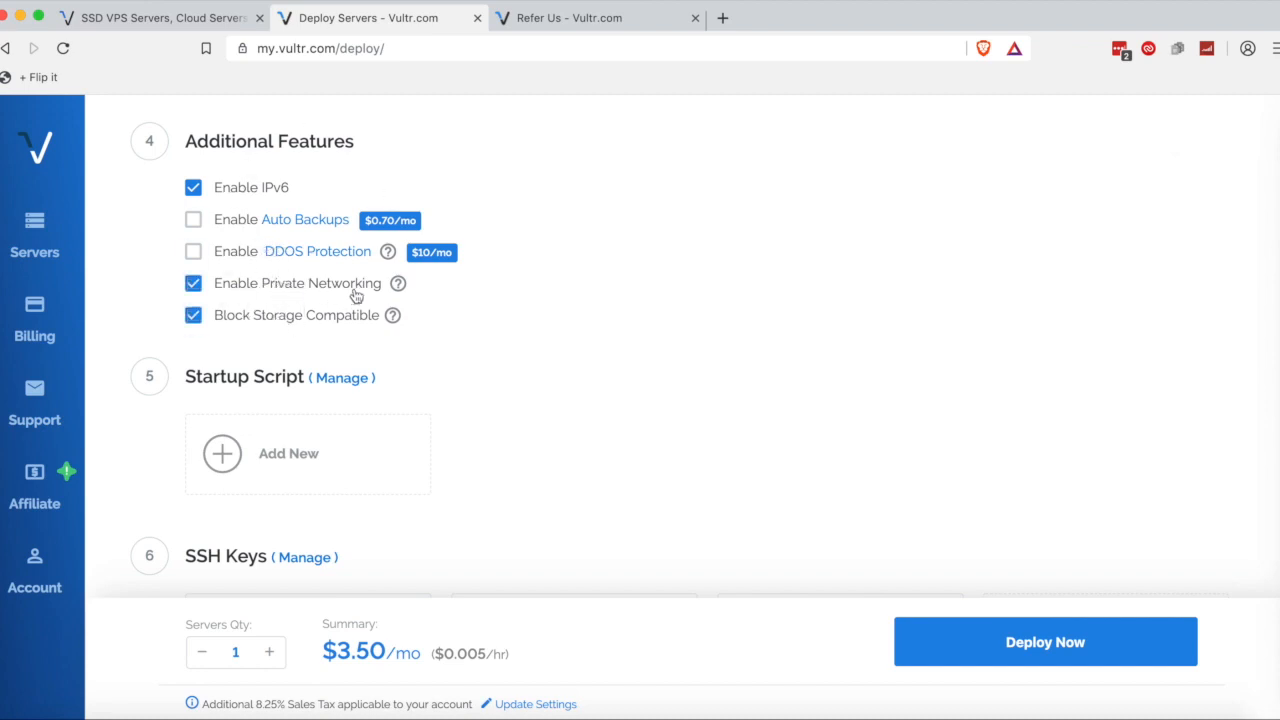
pyautogui.moveTo(362, 218); pyautogui.dragTo(414, 219)
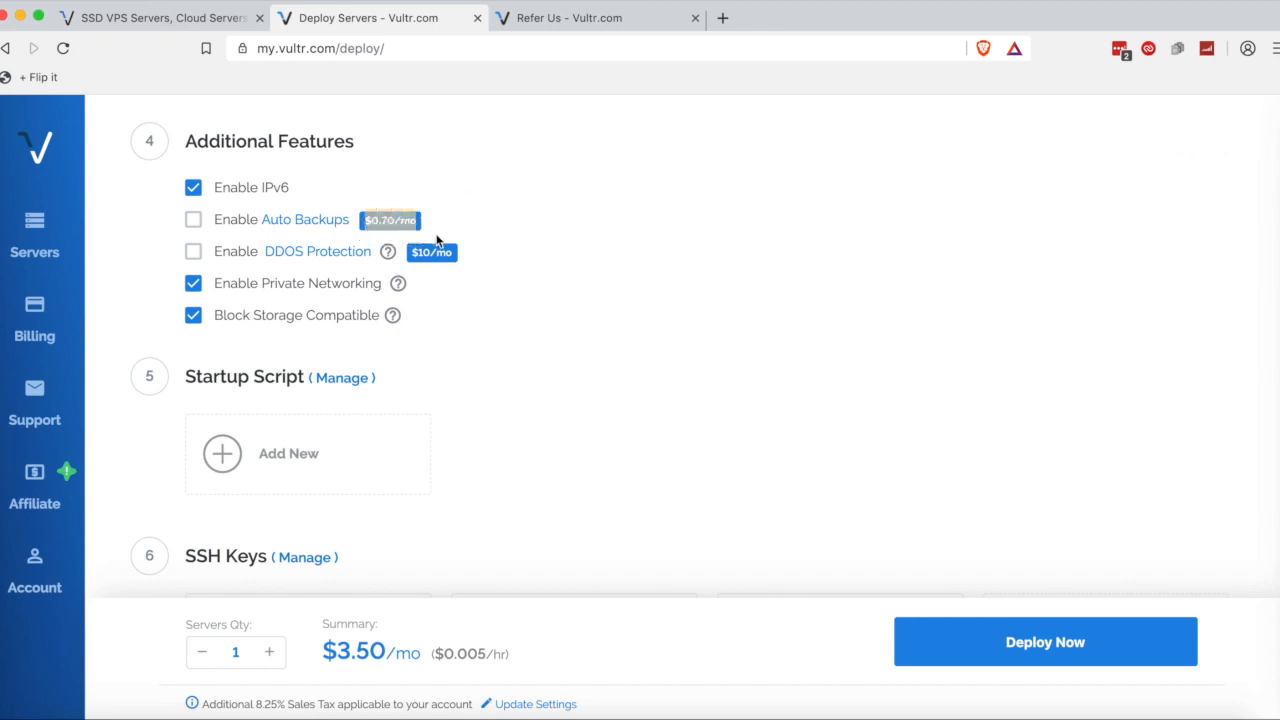
# Skip past the startup script section and select the Mac SSH key for the server.
pyautogui.click(440, 242)
pyautogui.scroll(-1, 434, 230)
pyautogui.scroll(-1, 432, 222)
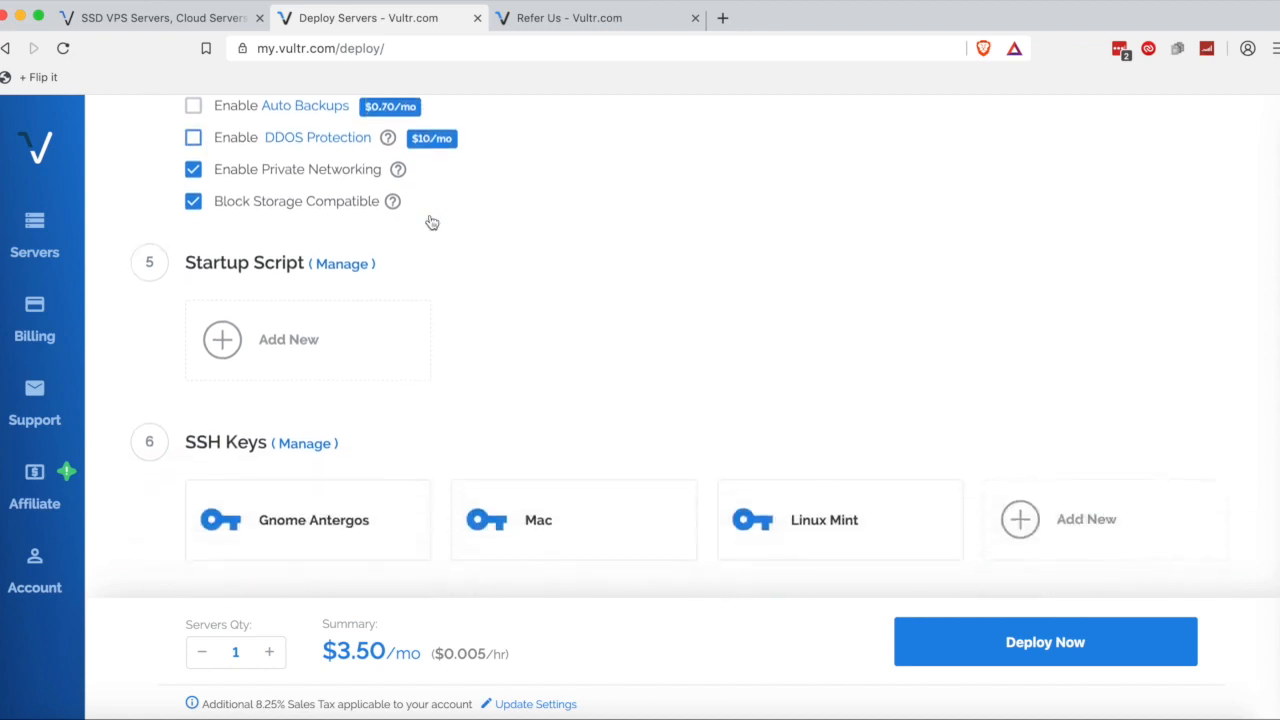
pyautogui.scroll(-3, 431, 221)
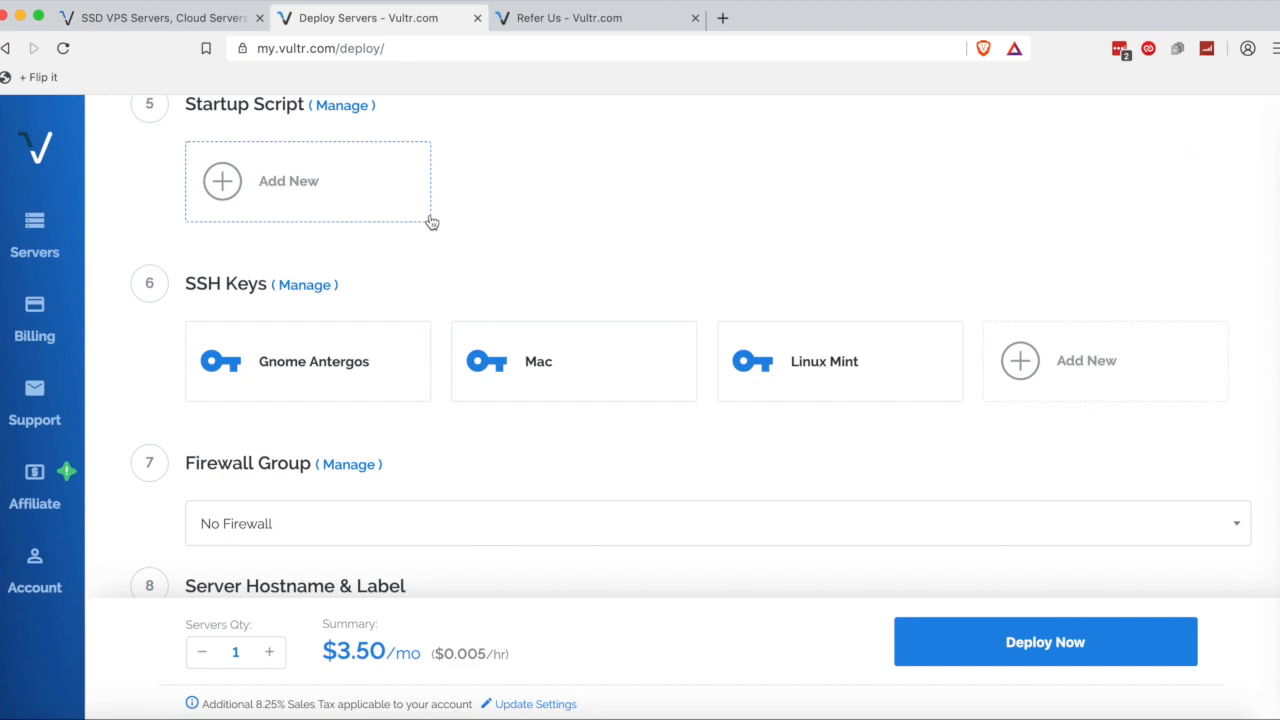
pyautogui.scroll(2, 428, 221)
pyautogui.moveTo(187, 196); pyautogui.dragTo(371, 211)
pyautogui.click(436, 213)
pyautogui.scroll(-5, 436, 213)
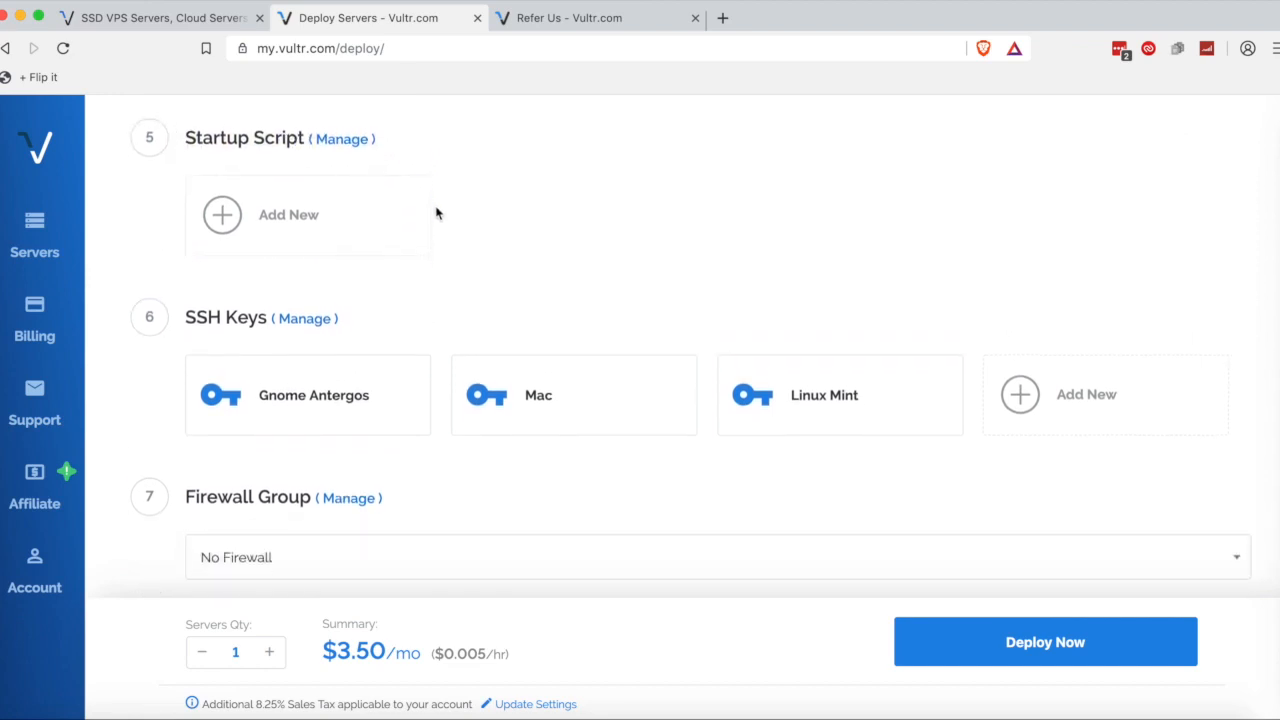
pyautogui.moveTo(182, 164); pyautogui.dragTo(383, 177)
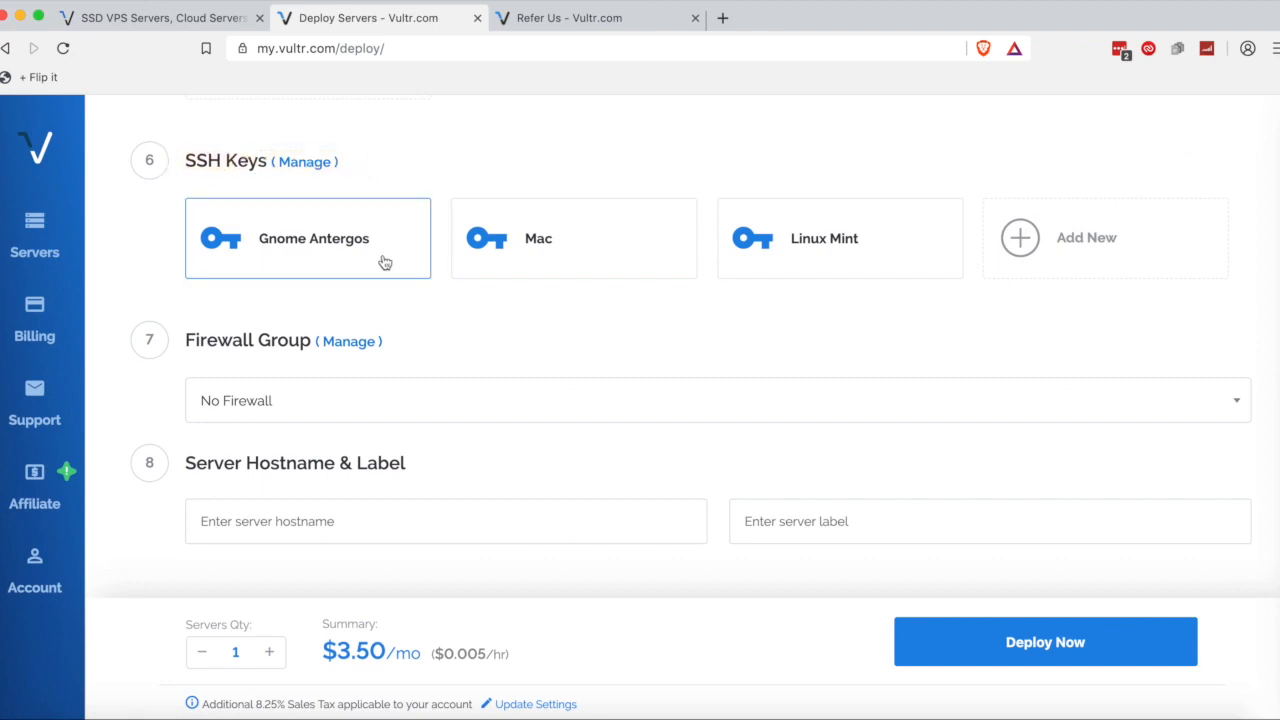
pyautogui.click(494, 239)
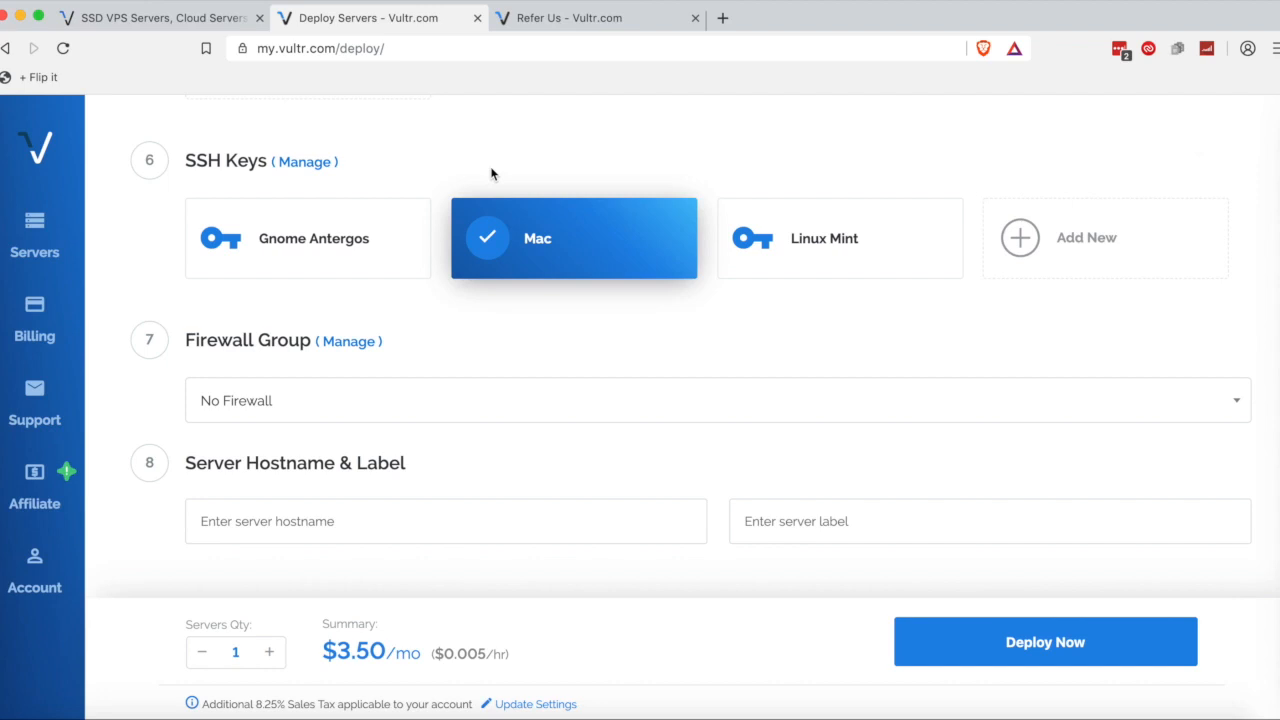
# Leave the firewall group set to No Firewall and move to the hostname field.
pyautogui.click(309, 394)
pyautogui.click(317, 395)
pyautogui.click(267, 505)
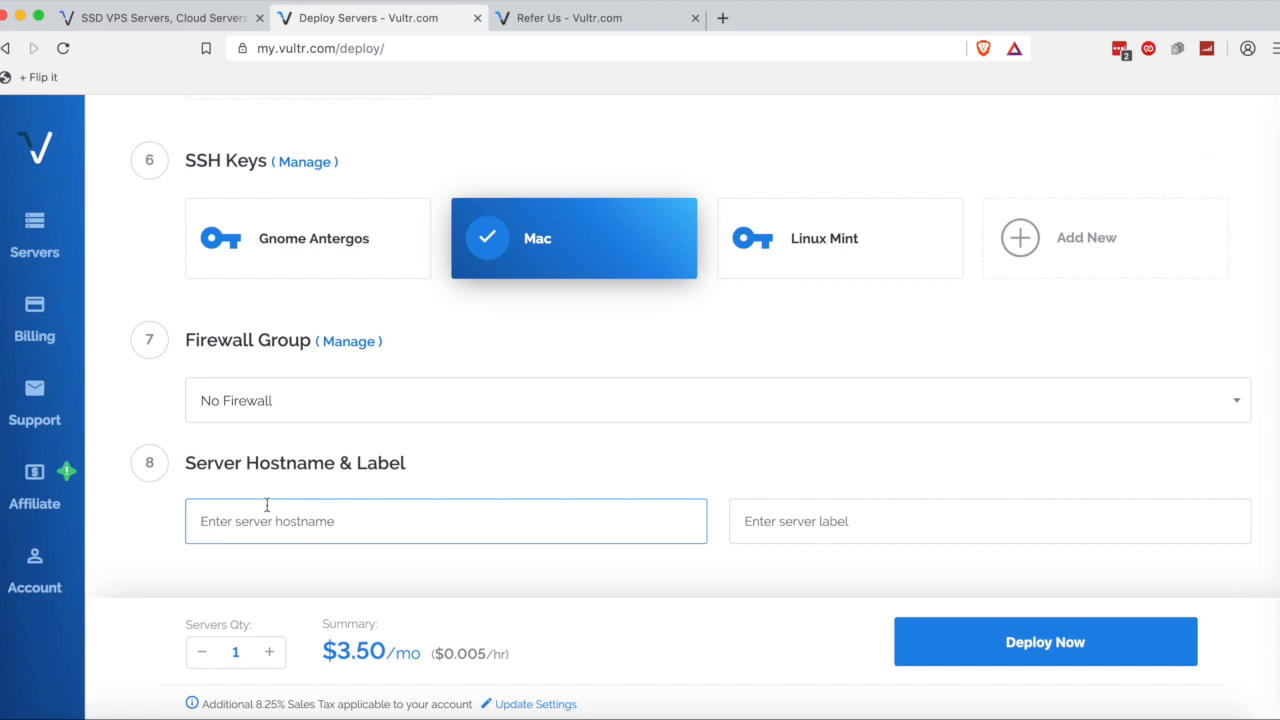
# Enter 'test' as the hostname, confirm the label mirrors it, and deploy the server.
pyautogui.write('test')
pyautogui.click(617, 435)
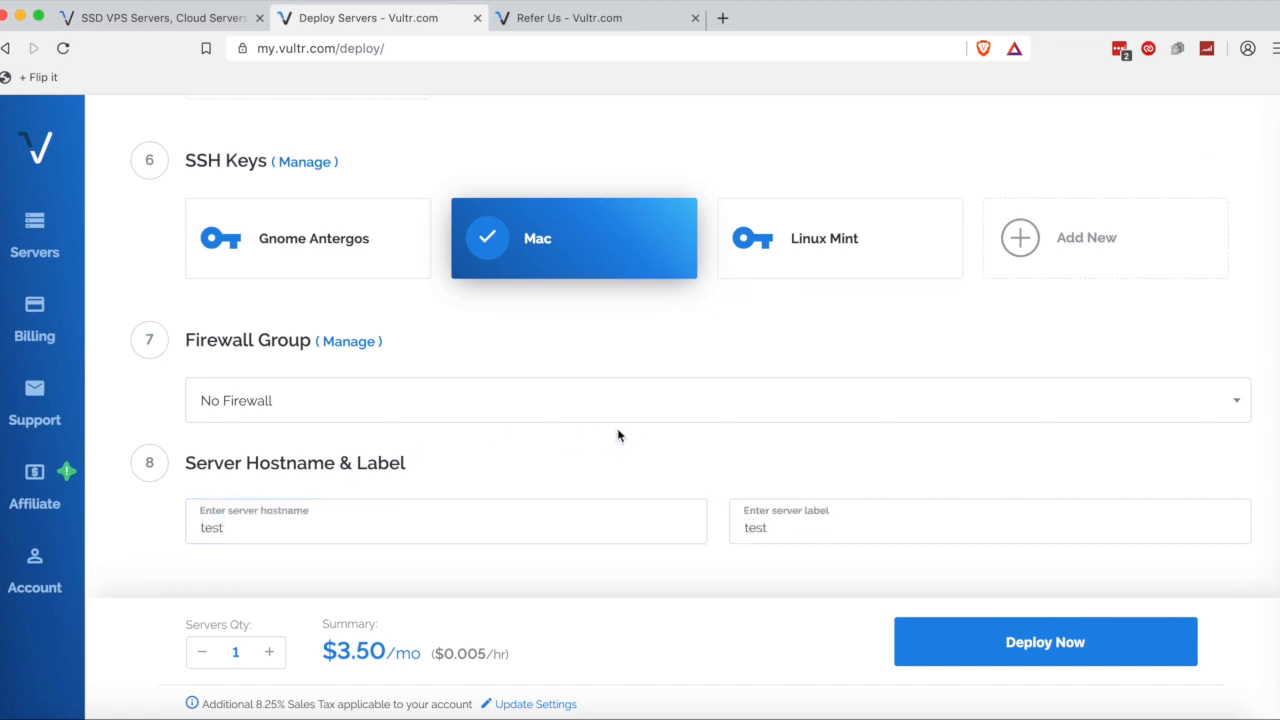
pyautogui.click(766, 528)
pyautogui.doubleClick(766, 528)
pyautogui.click(773, 528)
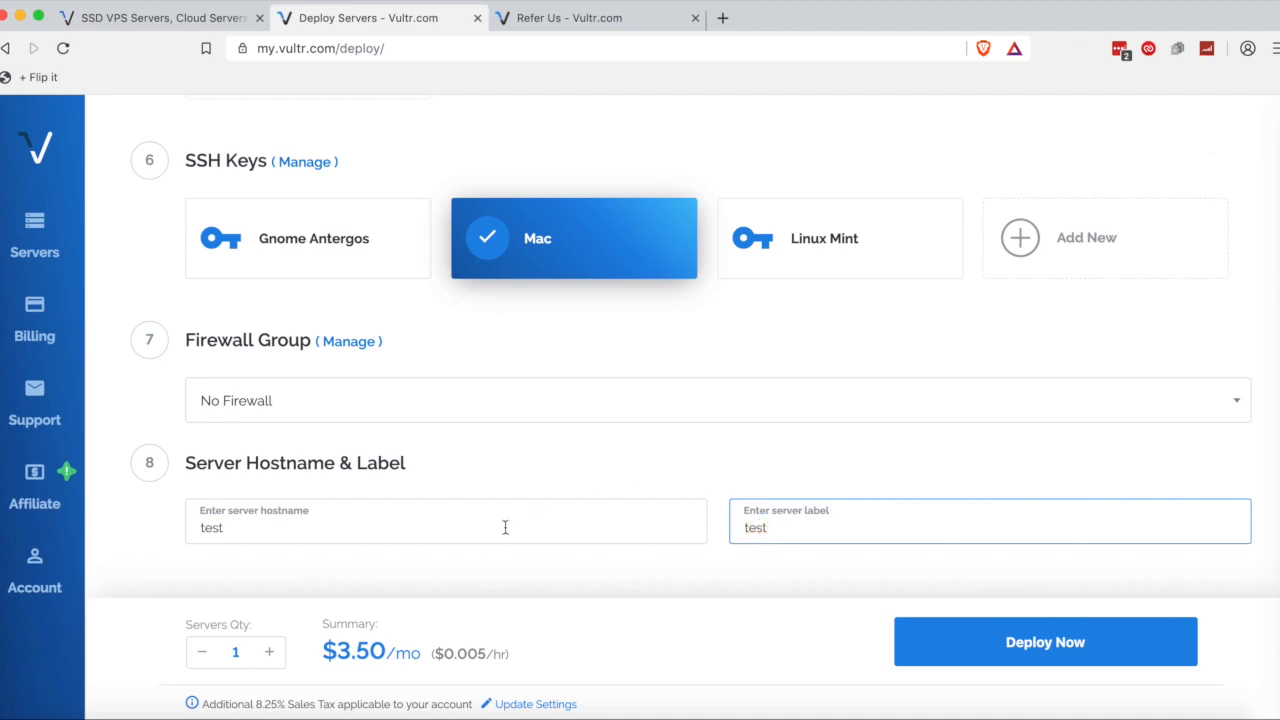
pyautogui.click(280, 512)
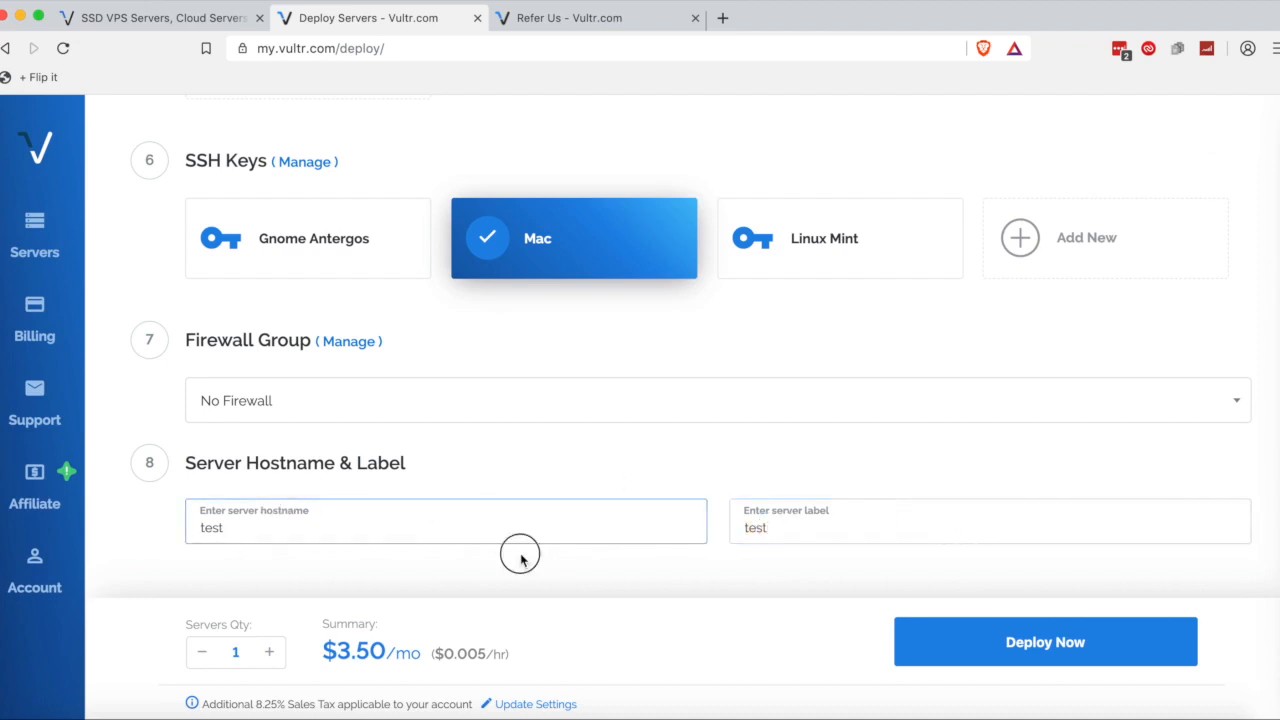
pyautogui.doubleClick(503, 521)
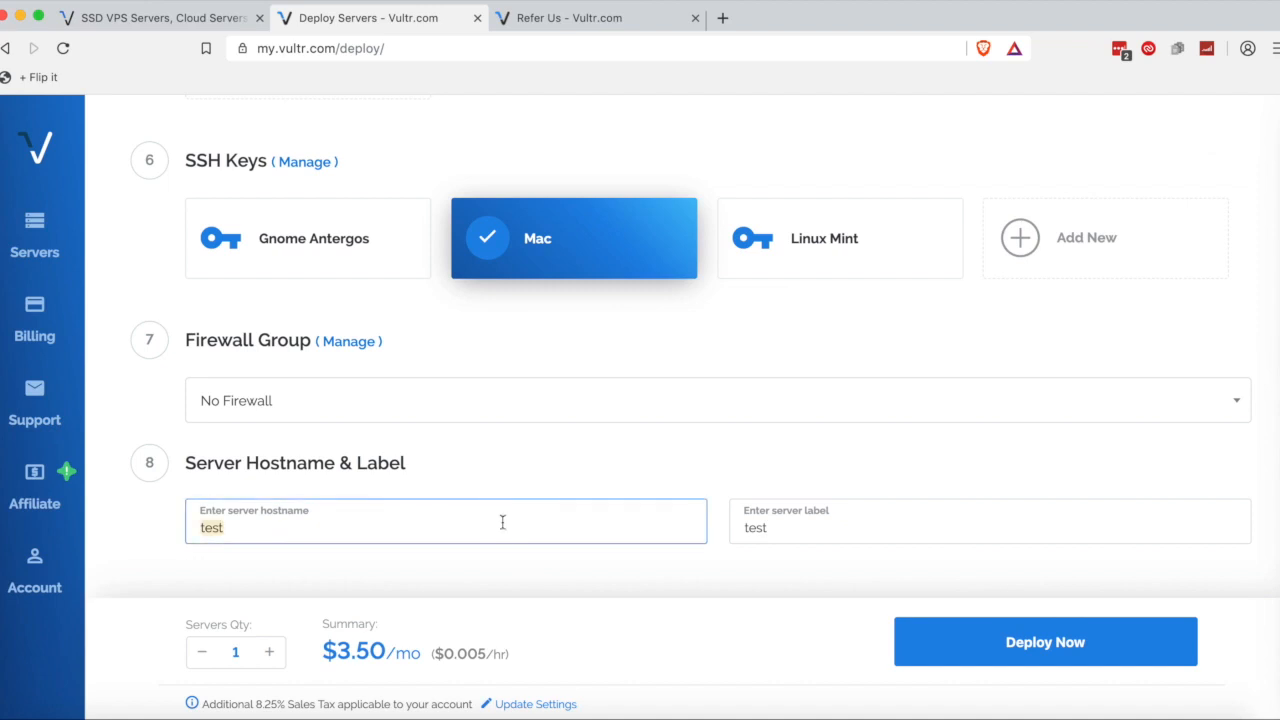
pyautogui.doubleClick(888, 521)
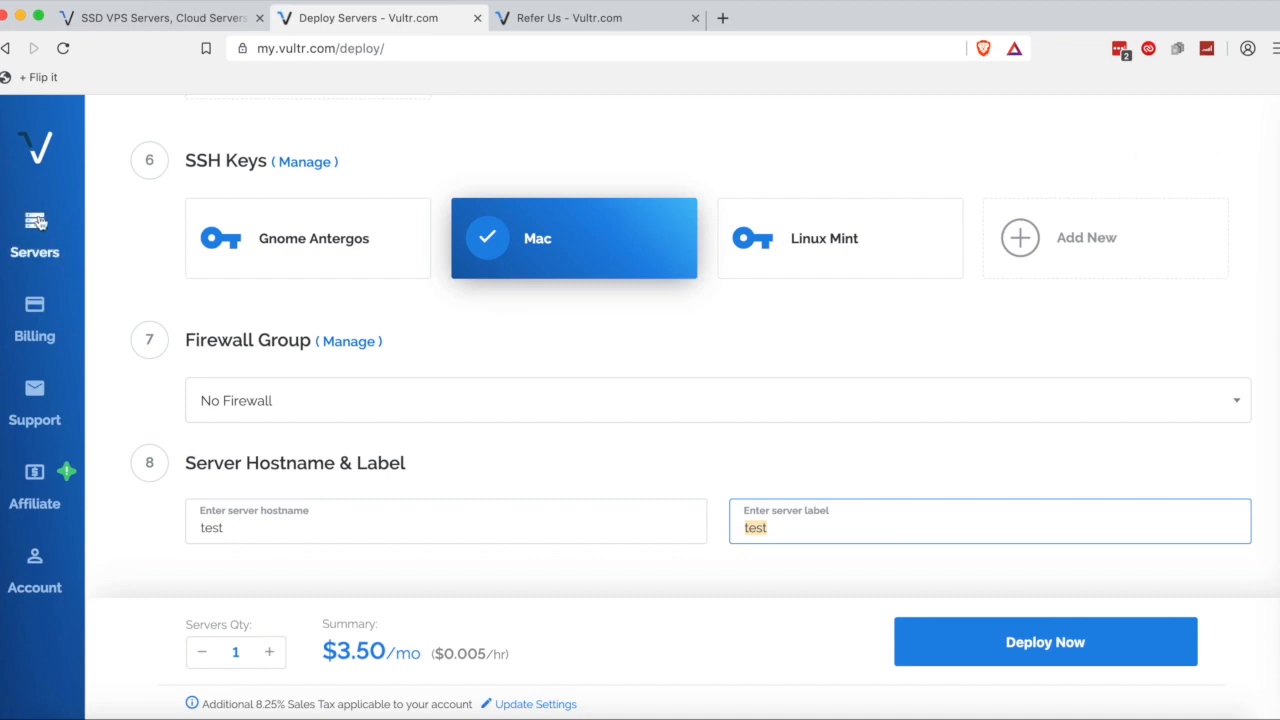
pyautogui.click(899, 472)
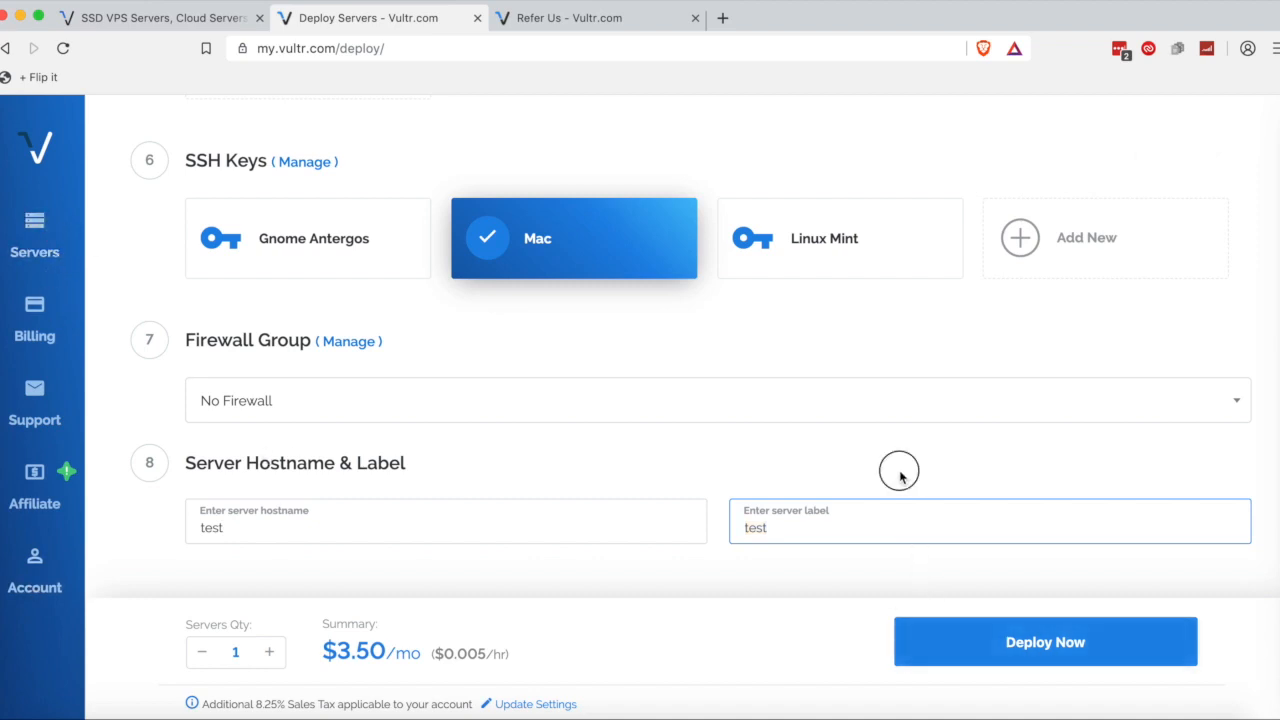
pyautogui.click(969, 652)
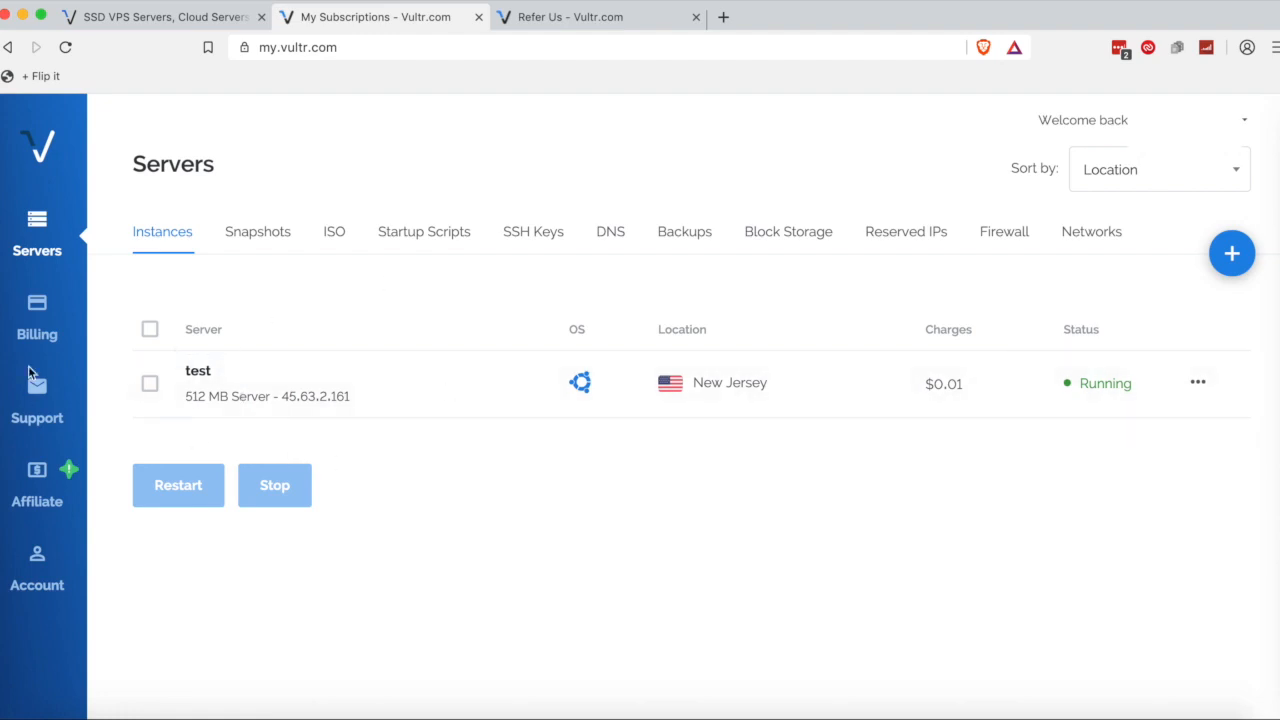
# Open the test server's details and copy its IP address 45.63.2.161.
pyautogui.click(192, 373)
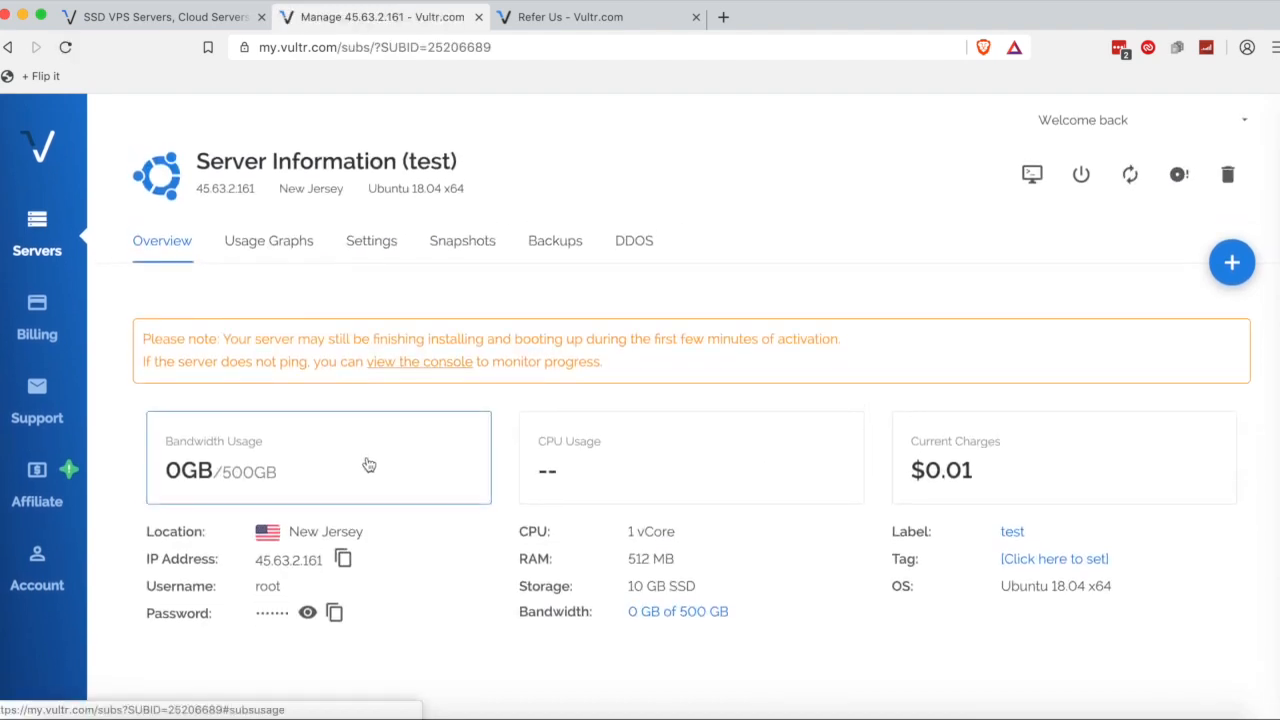
pyautogui.click(344, 562)
pyautogui.click(346, 562)
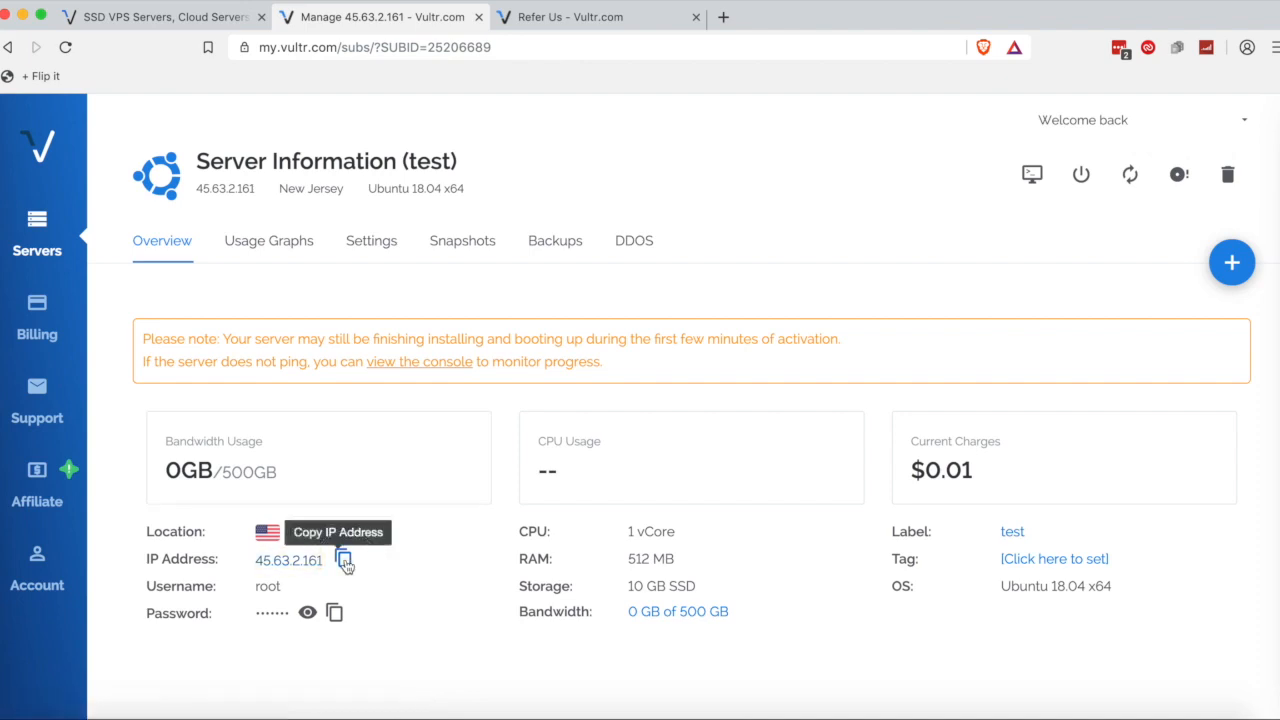
pyautogui.click(408, 559)
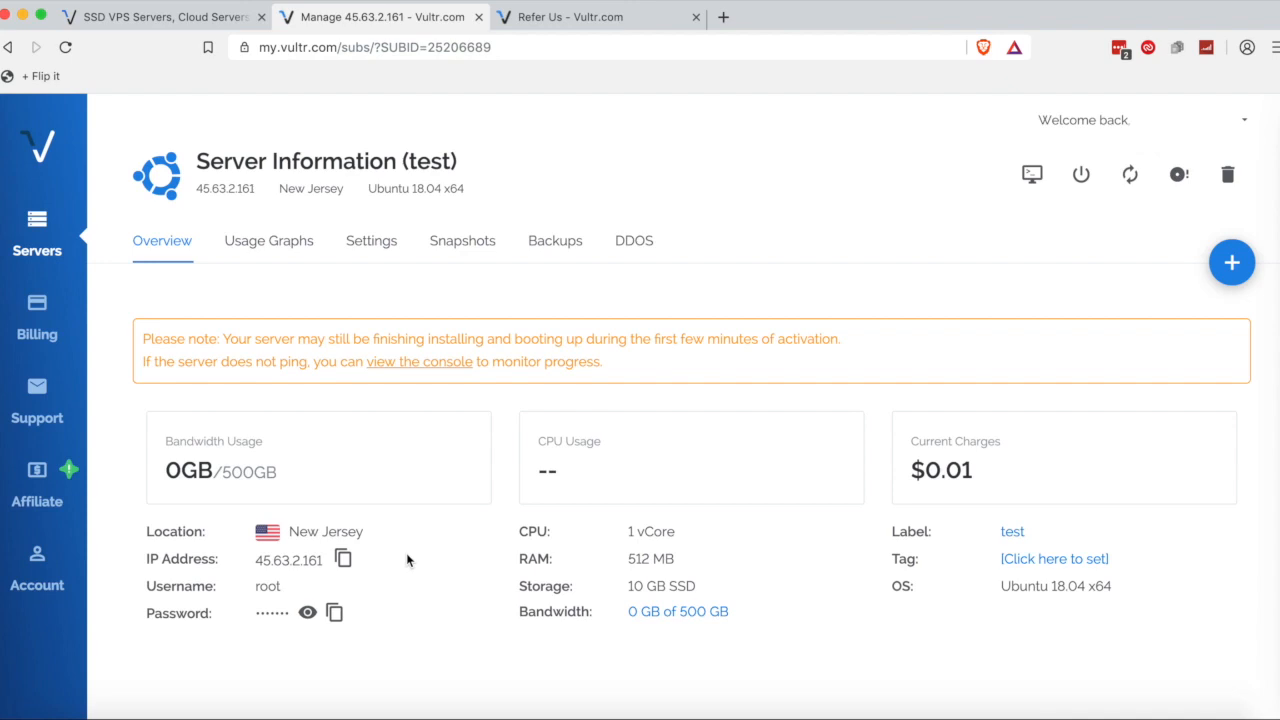
# In Terminal, start the ssh command with user root, checking the username on the server page.
pyautogui.press('super+Tab')
pyautogui.press('super+Tab')
pyautogui.press('super+Tab')
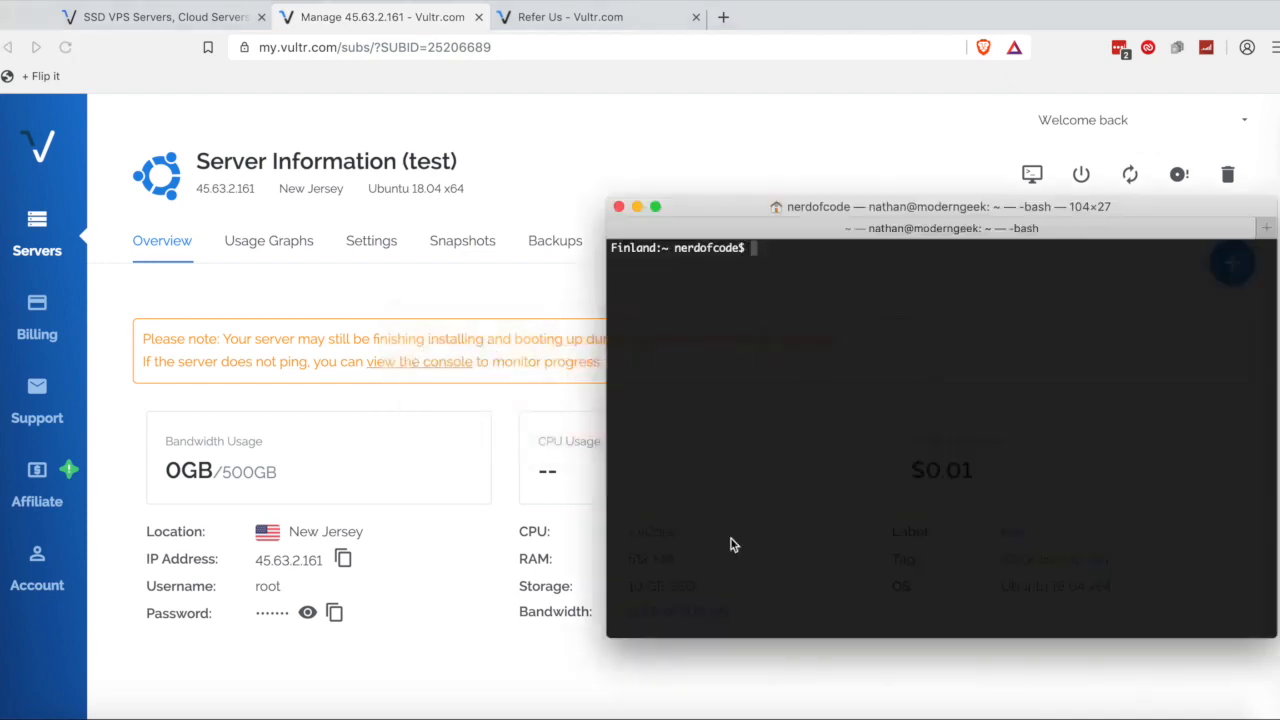
pyautogui.write('ssh')
pyautogui.write('username@hostname')
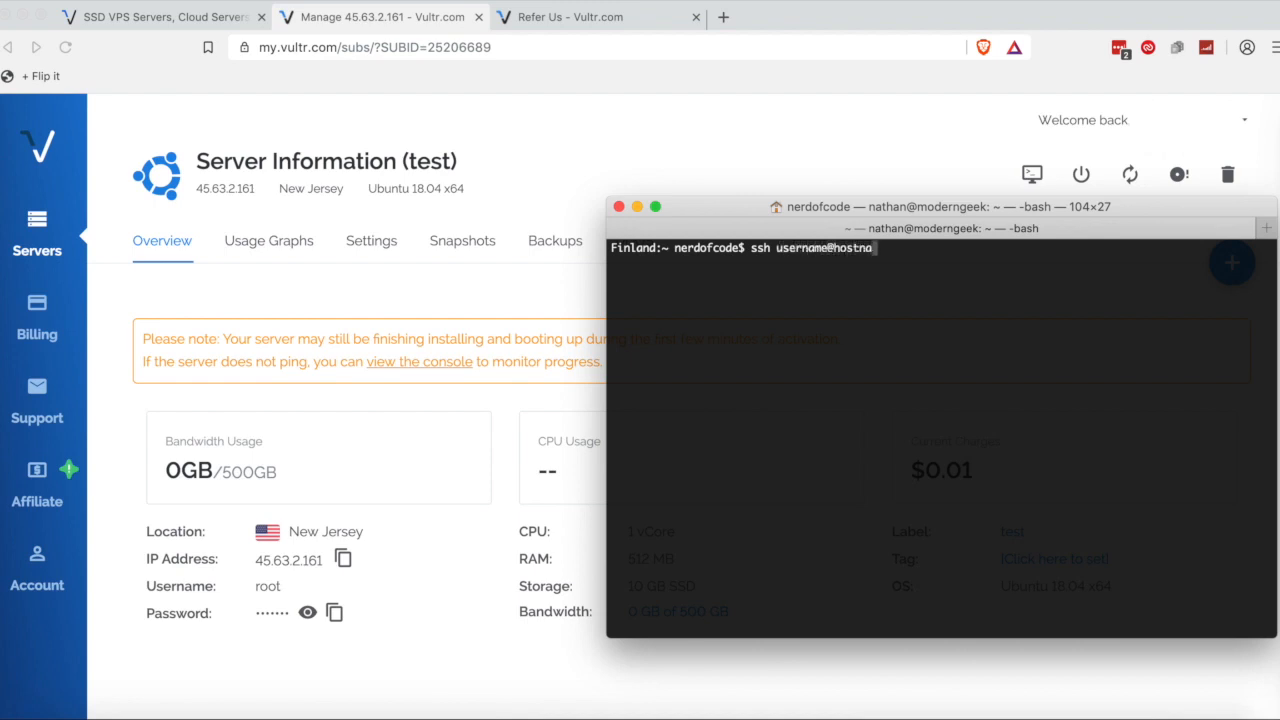
pyautogui.press('BackSpace')
pyautogui.press('BackSpace')
pyautogui.press('BackSpace')
pyautogui.press('BackSpace')
pyautogui.press('BackSpace')
pyautogui.press('BackSpace')
pyautogui.press('BackSpace')
pyautogui.press('BackSpace')
pyautogui.press('BackSpace')
pyautogui.press('BackSpace')
pyautogui.press('BackSpace')
pyautogui.press('BackSpace')
pyautogui.press('BackSpace')
pyautogui.press('BackSpace')
pyautogui.press('BackSpace')
pyautogui.press('BackSpace')
pyautogui.press('BackSpace')
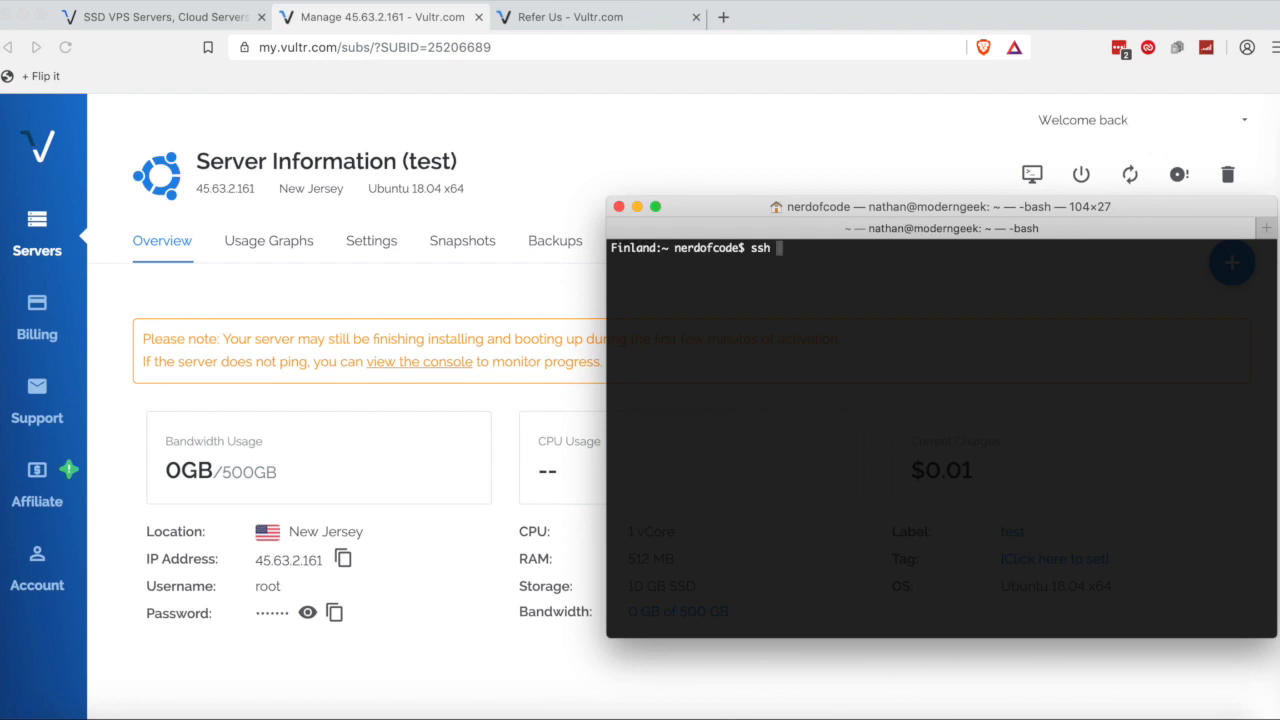
pyautogui.write('root')
pyautogui.click(154, 576)
pyautogui.moveTo(285, 586); pyautogui.dragTo(145, 586)
pyautogui.click(145, 586)
pyautogui.press('super+Tab')
pyautogui.write('@')
pyautogui.press('super+v')
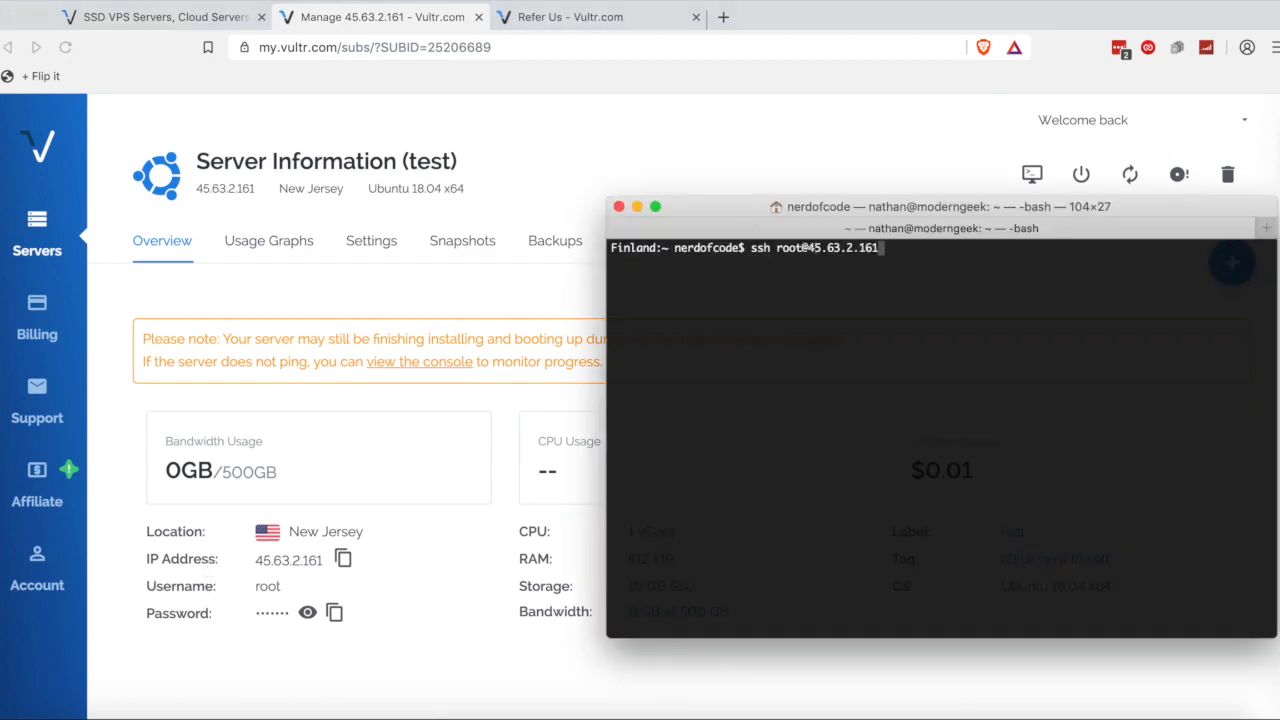
pyautogui.press('Return')
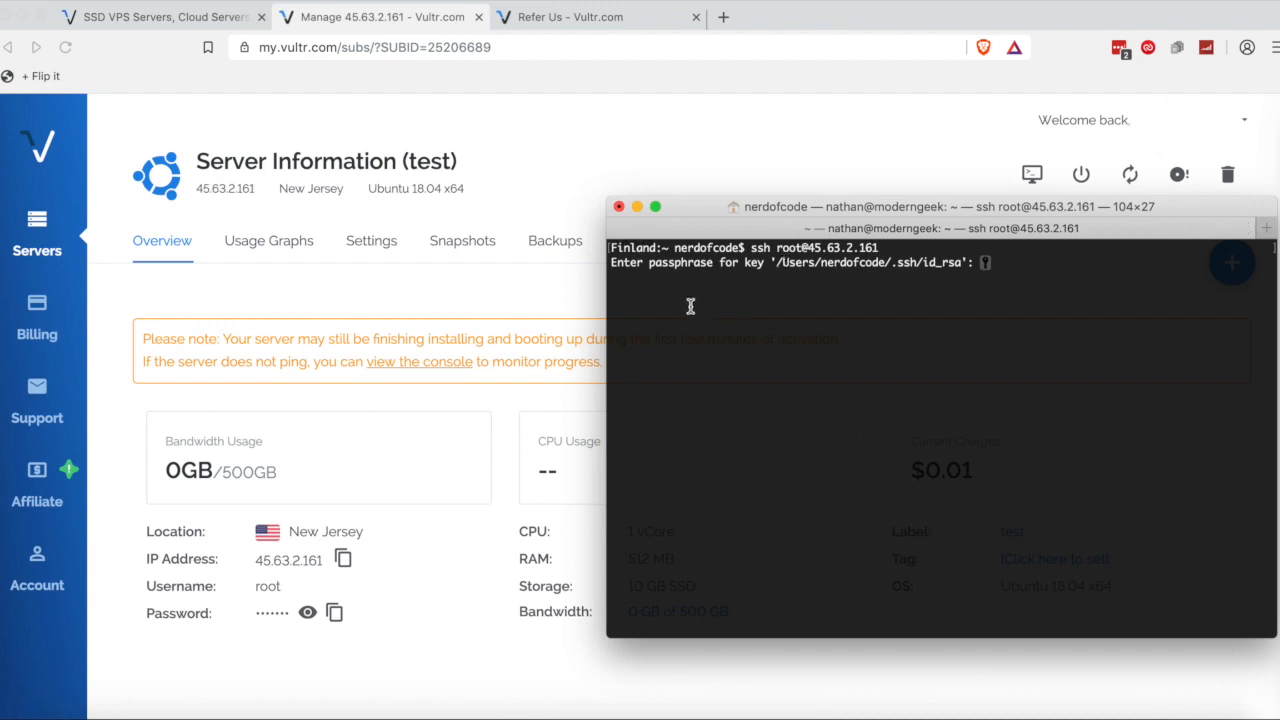
# Reveal and copy the server's root password, then submit it at the passphrase prompt.
pyautogui.doubleClick(655, 262)
pyautogui.click(548, 380)
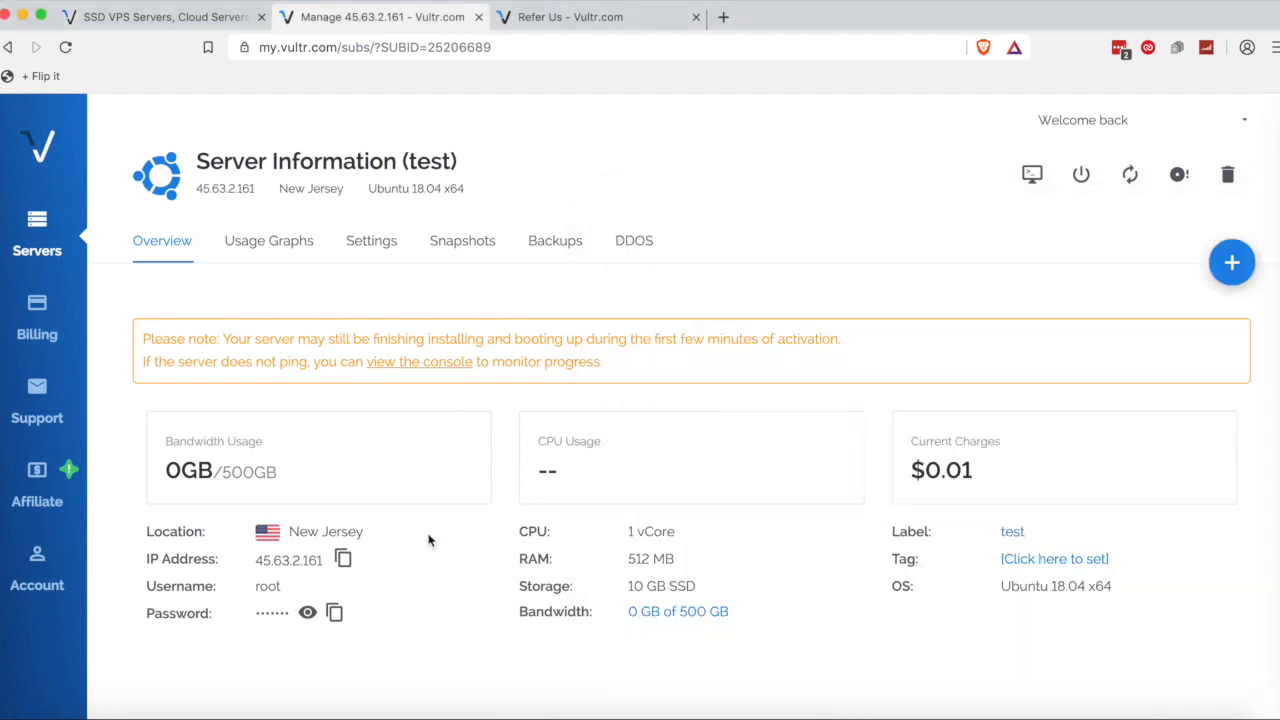
pyautogui.click(310, 618)
pyautogui.moveTo(250, 613); pyautogui.dragTo(384, 614)
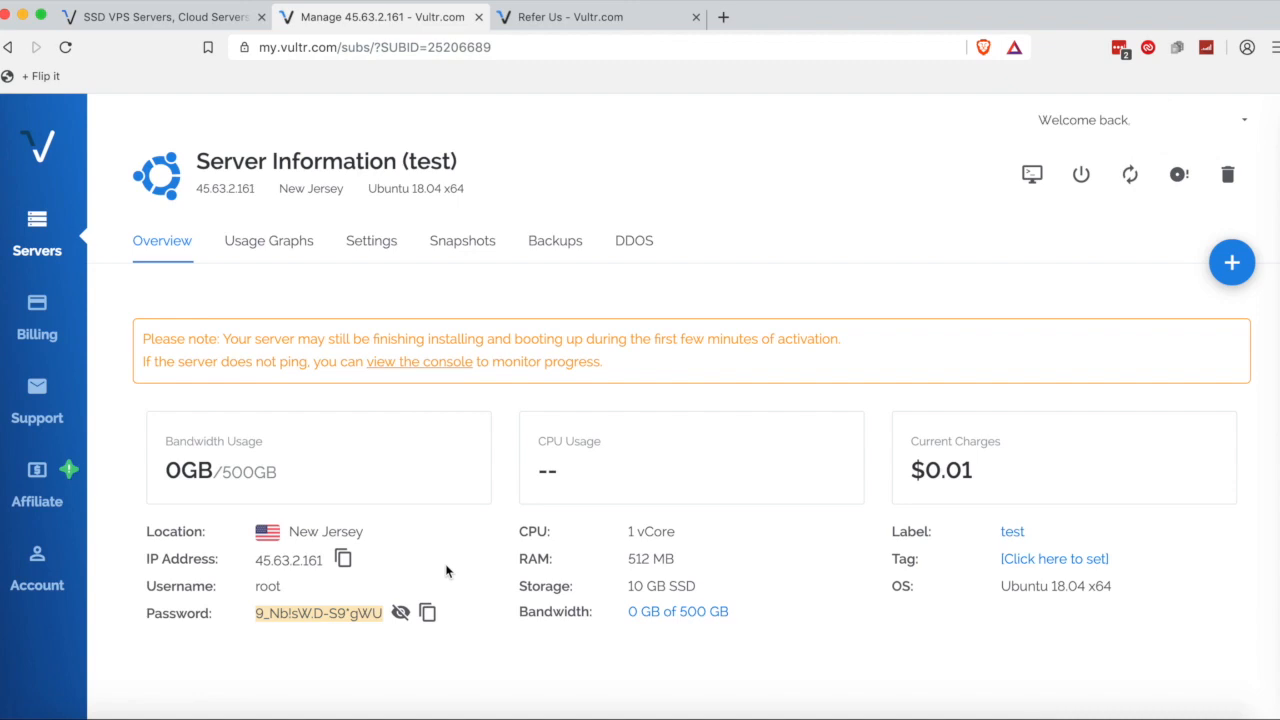
pyautogui.press('super+Tab')
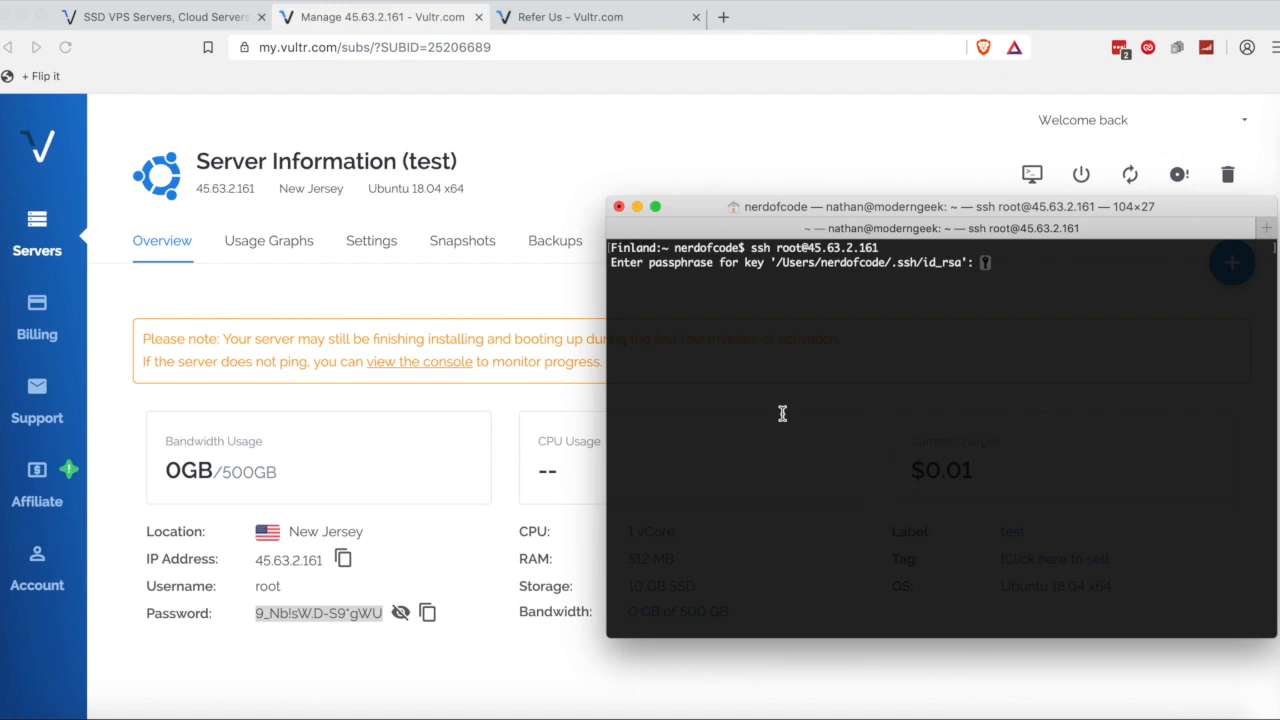
pyautogui.press('Return')
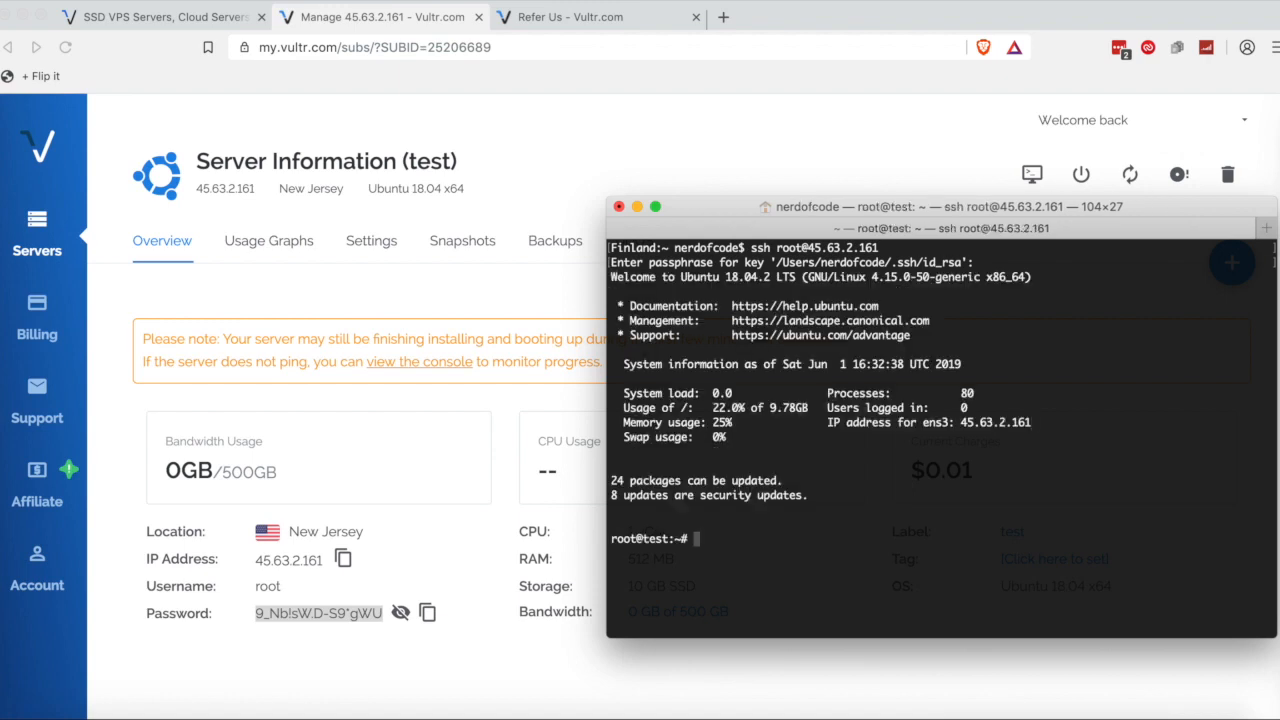
# Clear the login banner from the SSH session screen.
pyautogui.hotkey('ctrl', 'l')
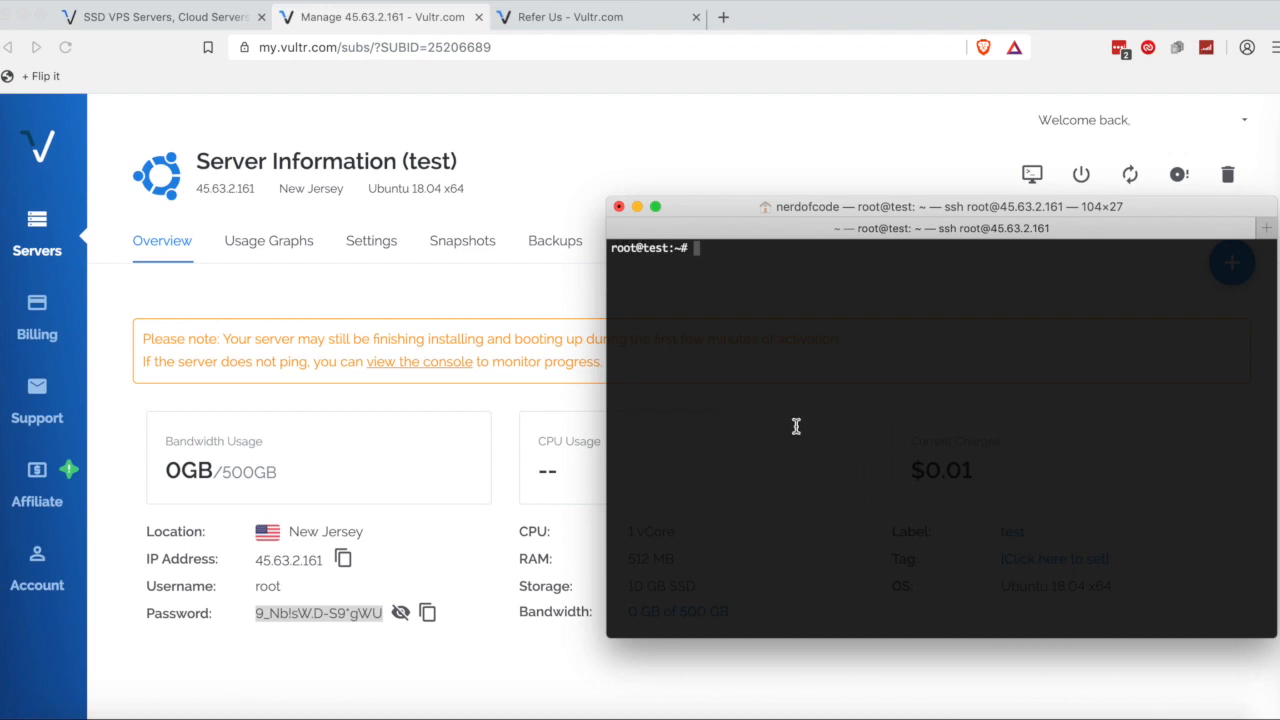
pyautogui.write('clear')
pyautogui.press('Return')
# Run ls in root's home directory, which shows no files.
pyautogui.write('ls')
pyautogui.press('Return')
pyautogui.write('clear')
pyautogui.press('Return')
pyautogui.write('ls')
pyautogui.press('Return')
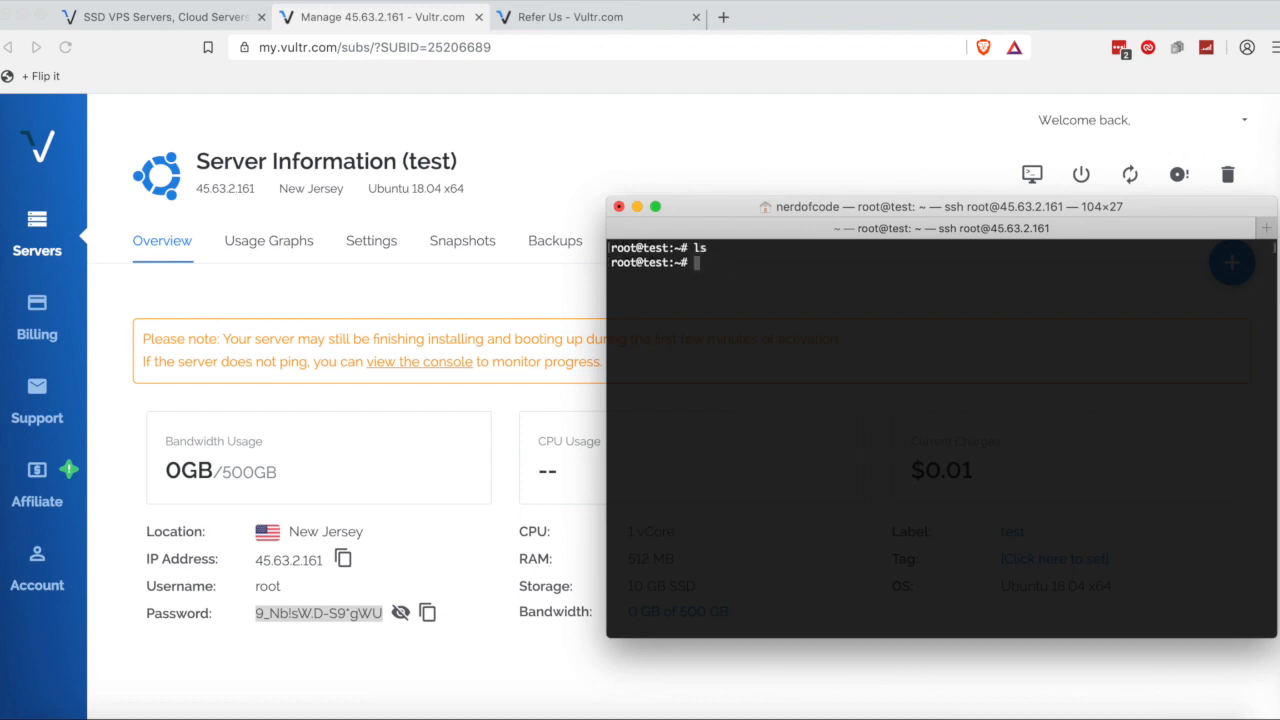